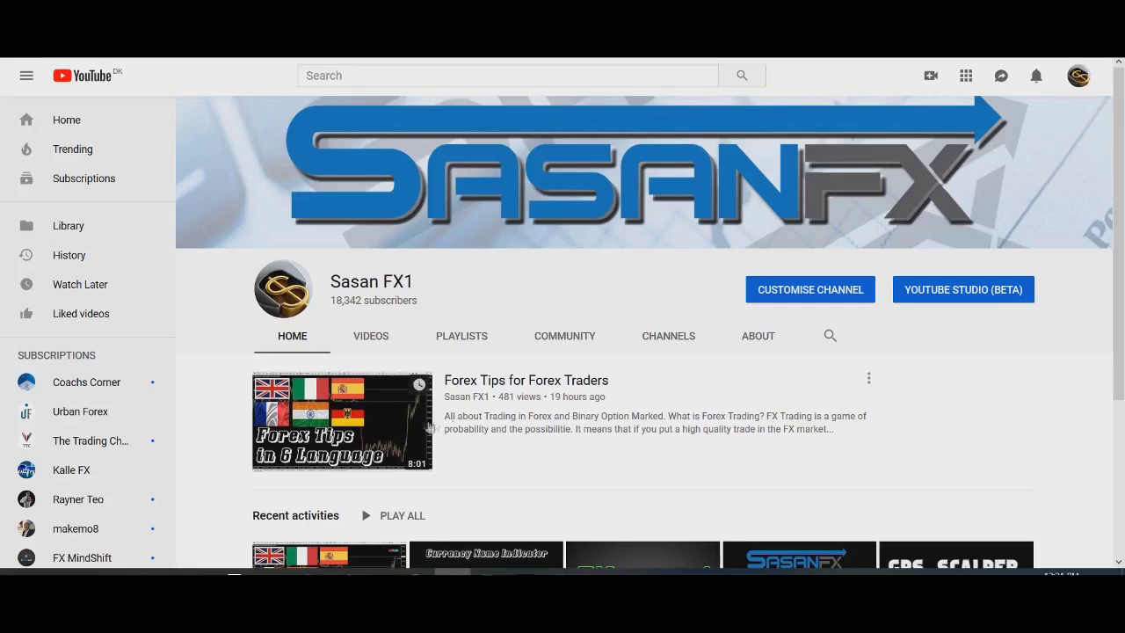
scroll(736, 435, "down", 3)
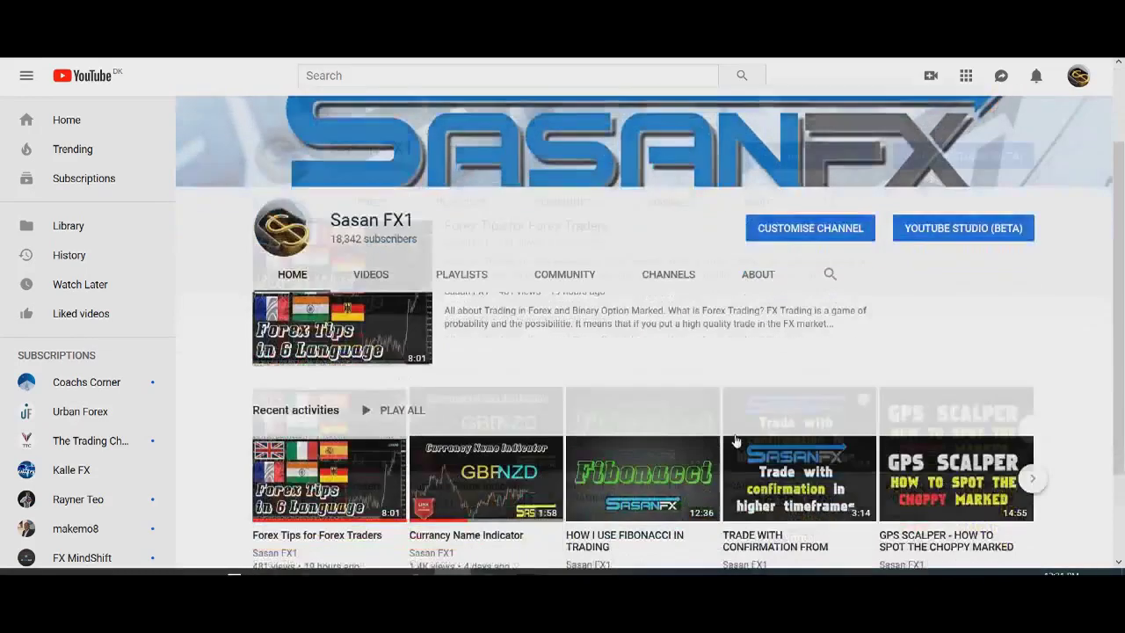
scroll(737, 435, "up", 3)
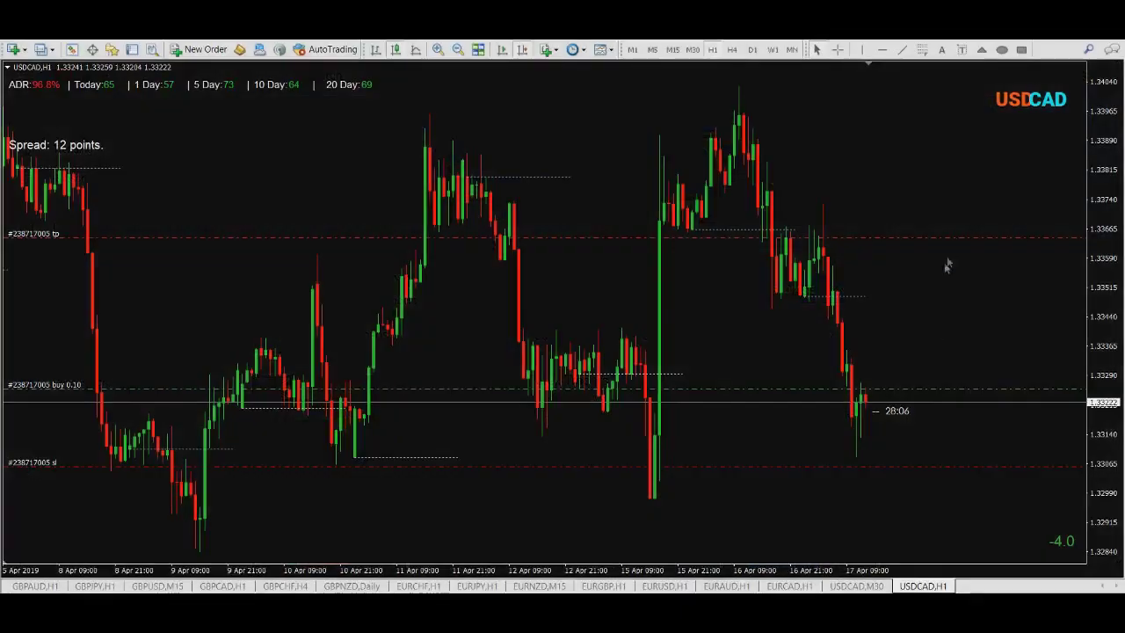
scroll(939, 278, "up", 2)
scroll(920, 282, "down", 2)
scroll(923, 293, "up", 2)
scroll(870, 294, "down", 2)
scroll(554, 512, "up", 2)
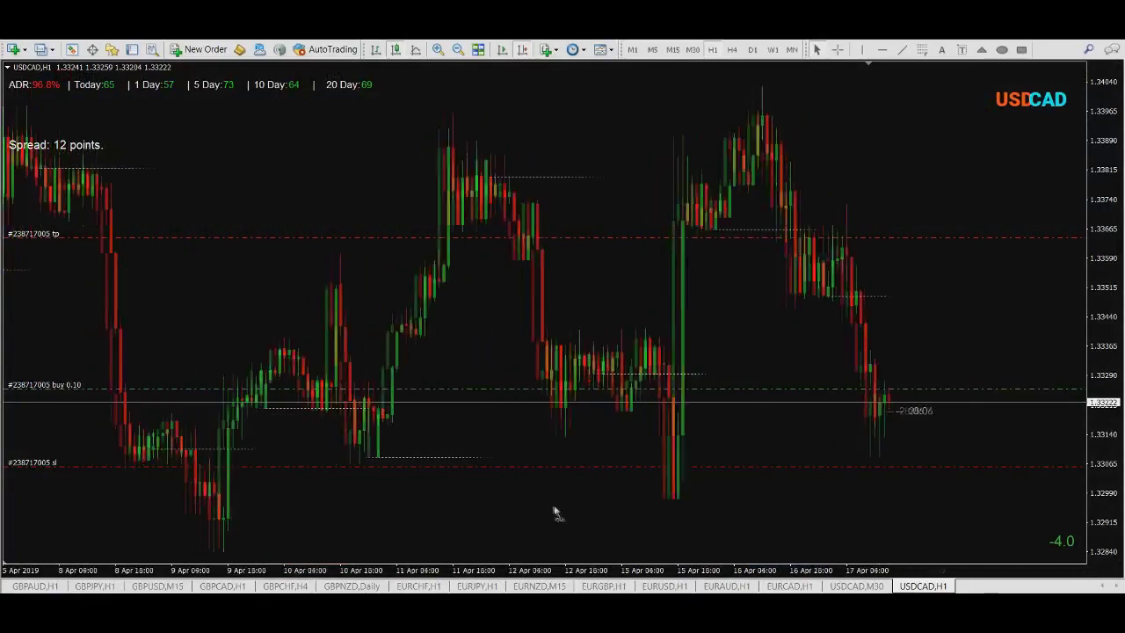
scroll(532, 515, "down", 2)
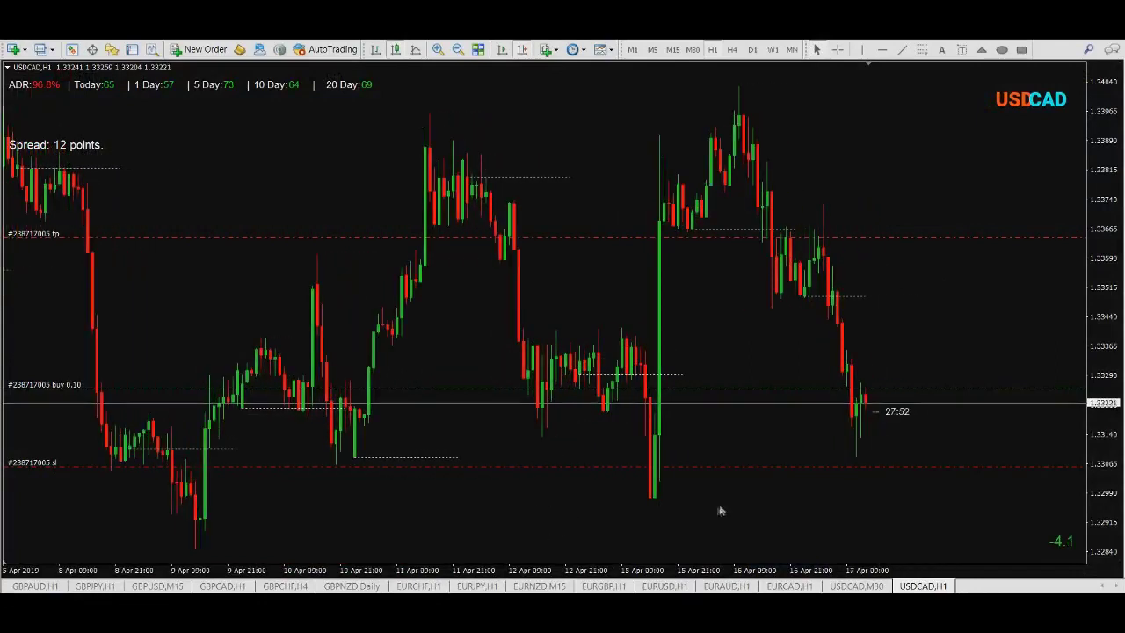
scroll(729, 510, "up", 2)
scroll(778, 512, "down", 2)
scroll(769, 513, "up", 2)
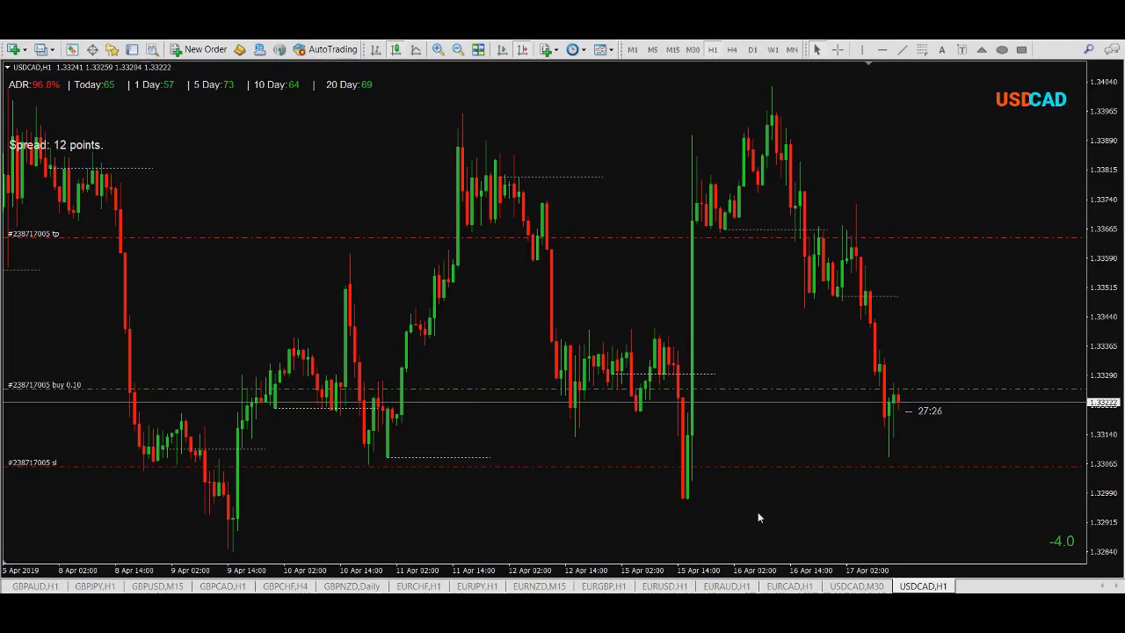
Step: Underline the ADR readout and mark the spread in yellow on the USDCAD chart, and mark the April 17 events in the Forex Factory calendar
key("d")
left_click_drag(10, 99, 370, 101)
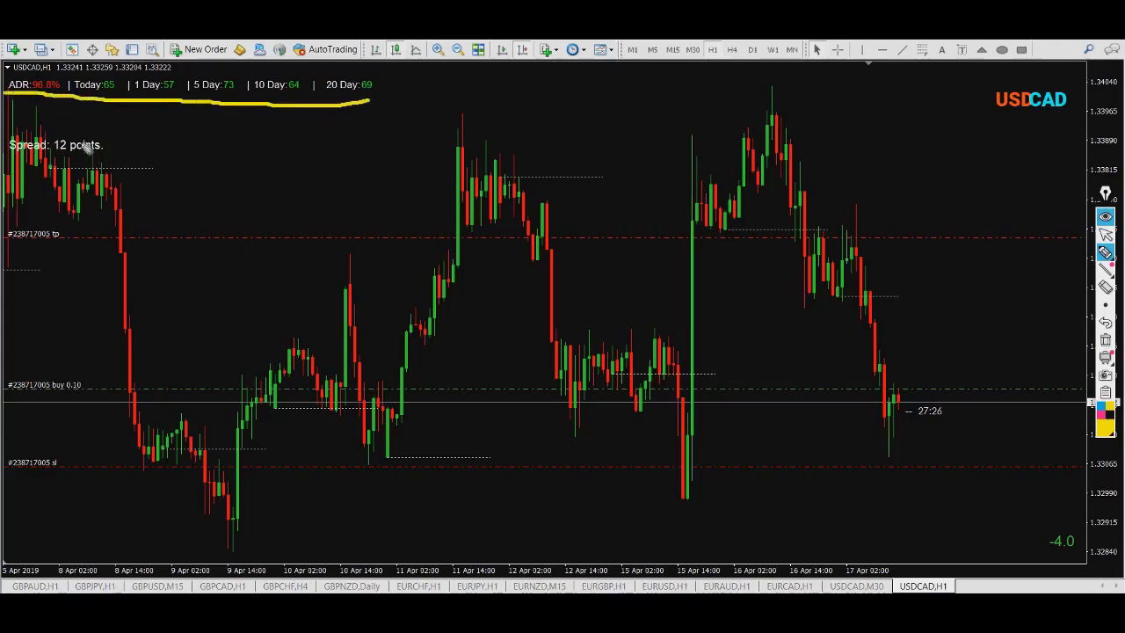
mouse_move(131, 183)
left_mouse_down()
mouse_move(103, 113)
mouse_move(110, 121)
left_mouse_up()
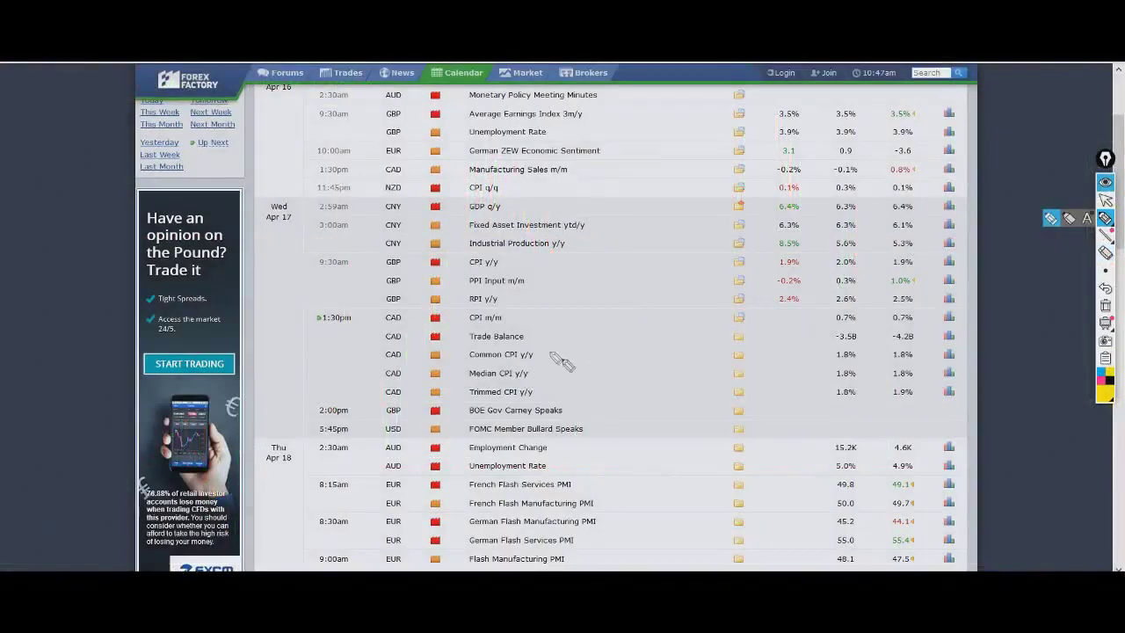
mouse_move(274, 303)
left_mouse_down()
mouse_move(439, 303)
mouse_move(578, 331)
mouse_move(523, 356)
mouse_move(386, 360)
mouse_move(264, 324)
mouse_move(274, 309)
left_mouse_up()
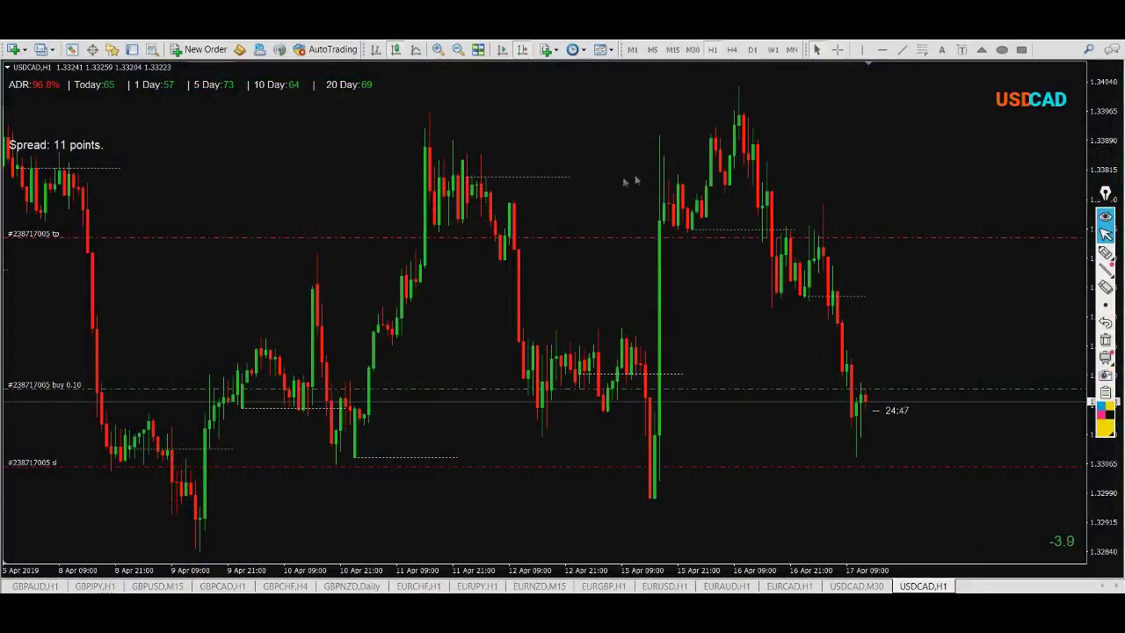
Step: Draw a Fibonacci retracement from the 15 April swing low up to the 16 April swing high on the USDCAD H1 chart
left_click(658, 504)
left_click_drag(644, 440, 641, 89)
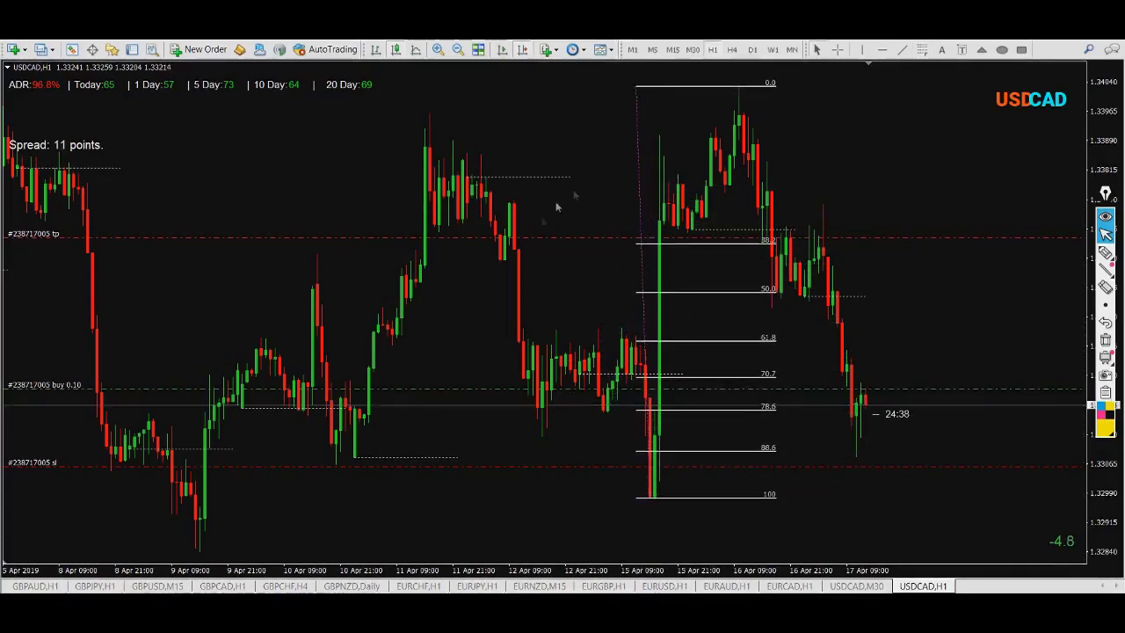
Step: Draw a yellow pen arrow from the 0.0 level down to a box around the 88.6 level, and clear all pen marks
left_click(1106, 253)
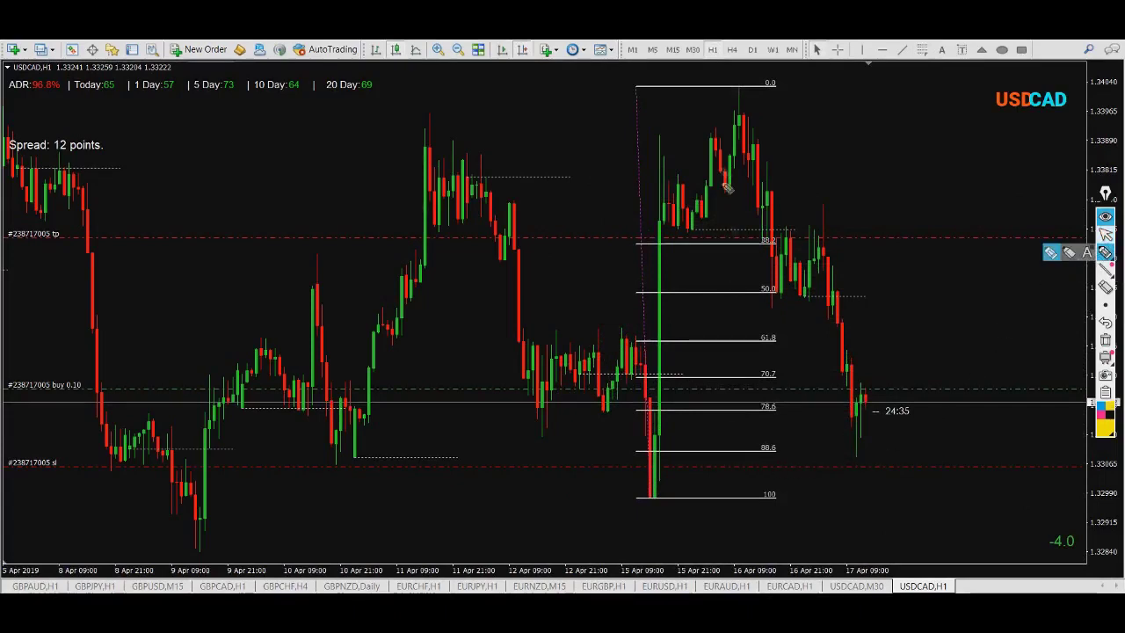
mouse_move(678, 86)
left_mouse_down()
mouse_move(791, 430)
mouse_move(770, 422)
mouse_move(761, 438)
mouse_move(876, 438)
mouse_move(877, 458)
mouse_move(745, 466)
mouse_move(733, 437)
left_mouse_up()
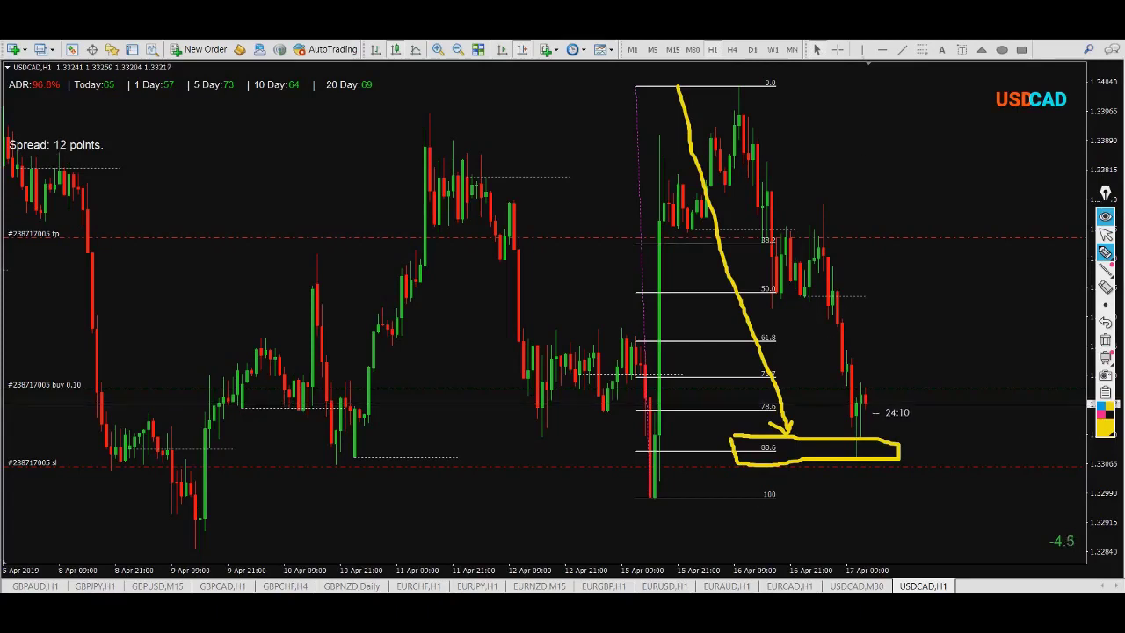
left_click_drag(228, 99, 891, 112)
mouse_move(538, 511)
left_mouse_down()
mouse_move(931, 518)
mouse_move(91, 513)
left_mouse_up()
mouse_move(310, 287)
left_mouse_down()
mouse_move(446, 107)
mouse_move(174, 480)
mouse_move(341, 190)
left_mouse_up()
left_click_drag(444, 137, 612, 470)
mouse_move(637, 313)
left_mouse_down()
mouse_move(737, 106)
mouse_move(851, 447)
left_mouse_up()
left_click(1106, 341)
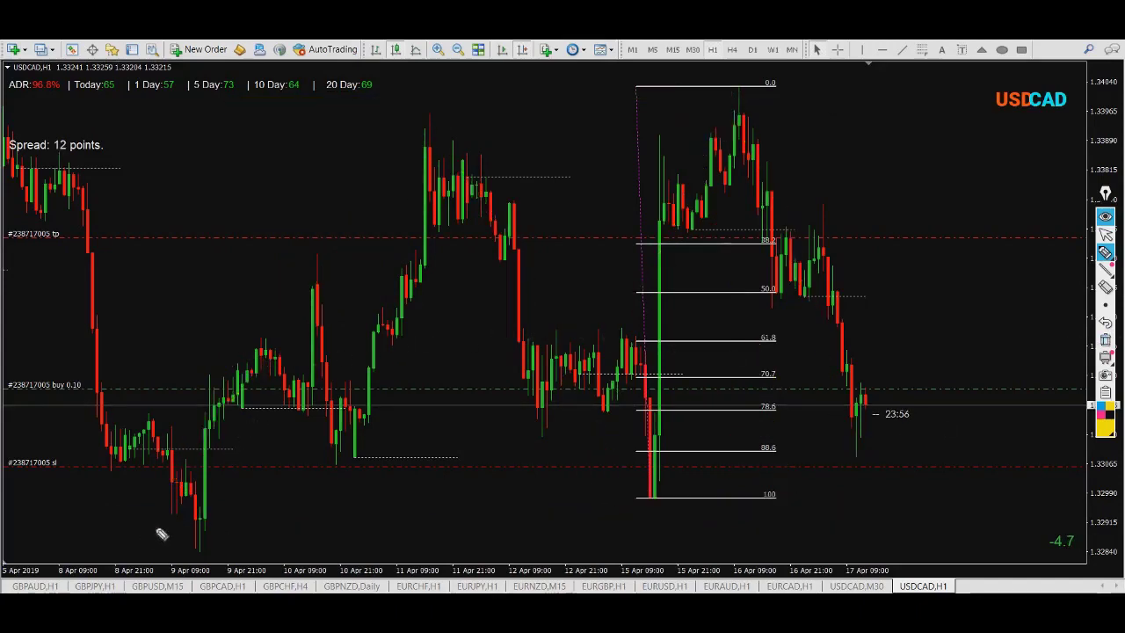
Step: Mark the 9 April low and 11 April high in yellow, trace the zigzag rise between them, and box the consolidation at the top
left_click_drag(155, 527, 247, 530)
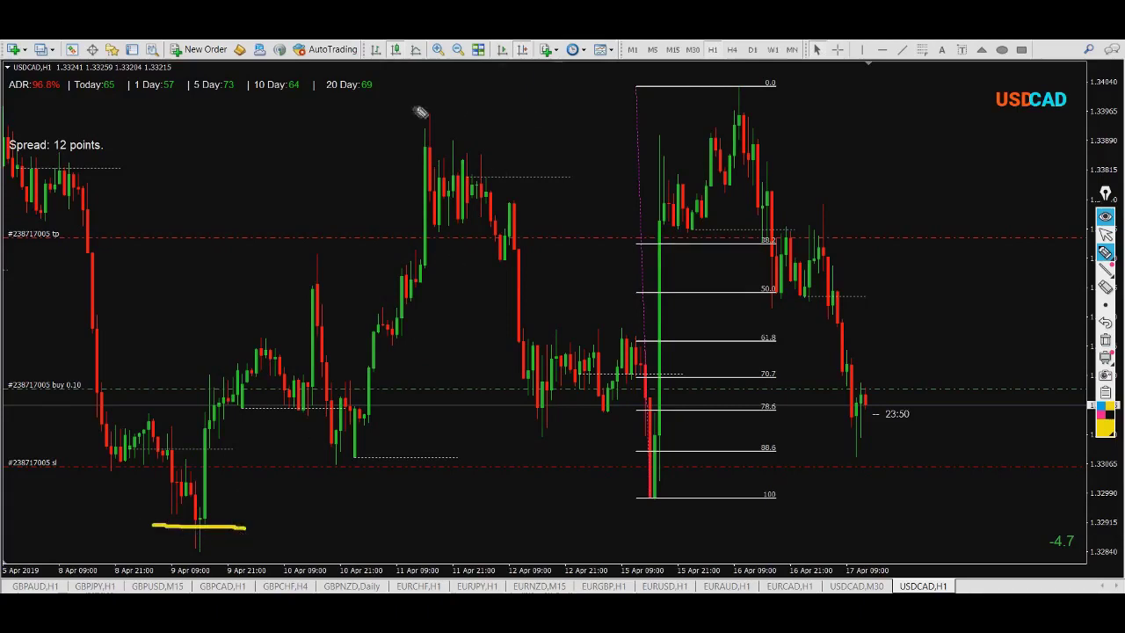
left_click_drag(402, 125, 454, 126)
mouse_move(195, 518)
left_mouse_down()
mouse_move(241, 366)
mouse_move(262, 353)
mouse_move(301, 421)
mouse_move(333, 283)
mouse_move(354, 421)
mouse_move(428, 147)
left_mouse_up()
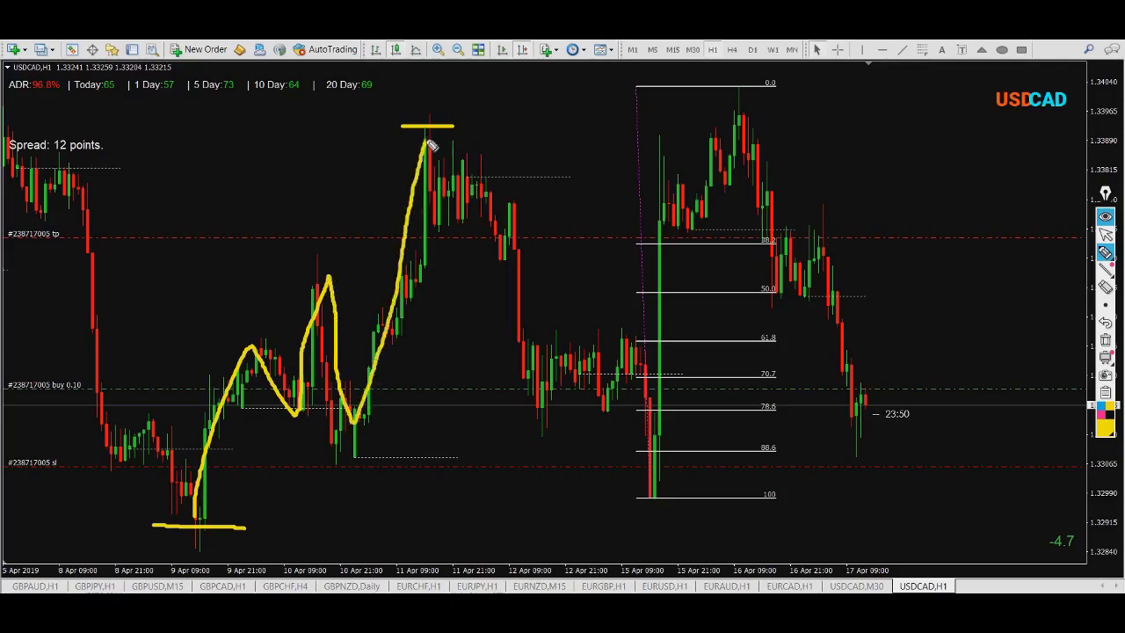
mouse_move(422, 148)
left_mouse_down()
mouse_move(523, 148)
mouse_move(527, 221)
mouse_move(394, 214)
mouse_move(400, 156)
left_mouse_up()
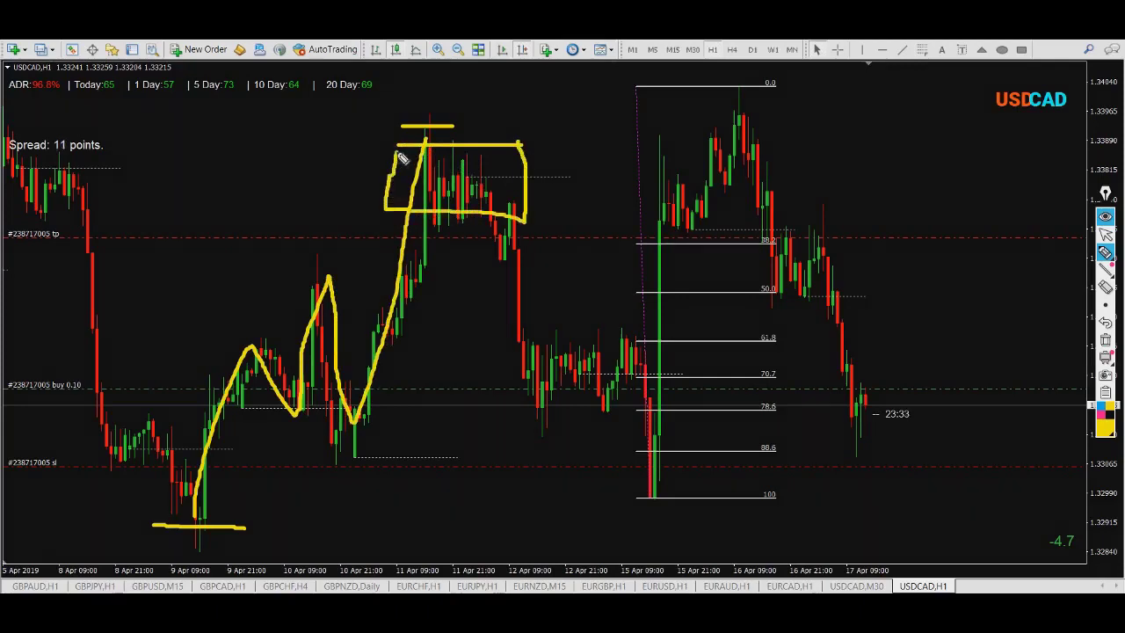
Step: Trace the 12 April drop with an arrow, box the sideways range below it, and trace the further fall toward the 15 April low
mouse_move(461, 218)
left_mouse_down()
mouse_move(498, 400)
mouse_move(515, 387)
left_mouse_up()
mouse_move(505, 338)
left_mouse_down()
mouse_move(665, 339)
mouse_move(672, 381)
mouse_move(514, 391)
mouse_move(510, 338)
left_mouse_up()
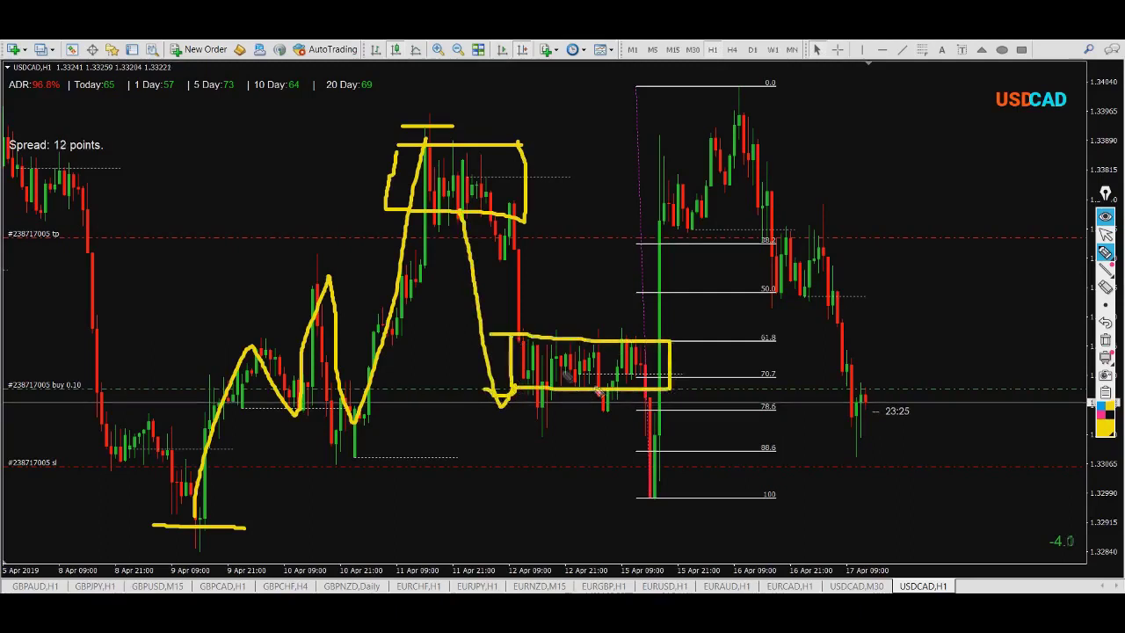
left_click_drag(609, 387, 629, 482)
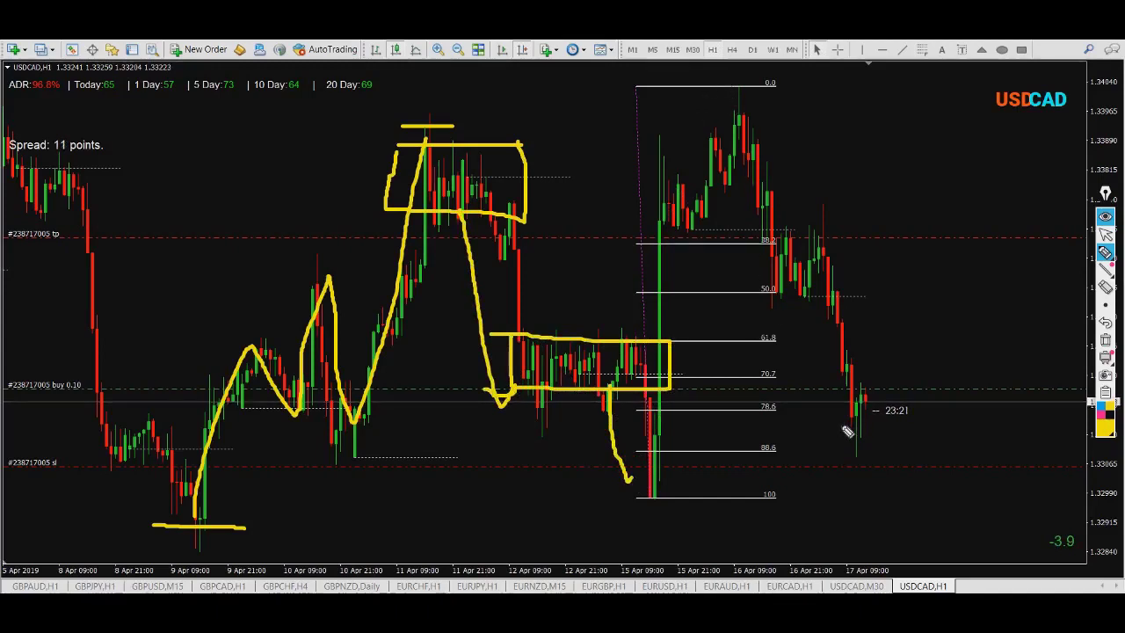
Step: Box the latest candles, draw one arrow falling and one rising from them as possible price directions, and clear the drawings
mouse_move(817, 355)
left_mouse_down()
mouse_move(906, 377)
mouse_move(817, 472)
mouse_move(807, 366)
left_mouse_up()
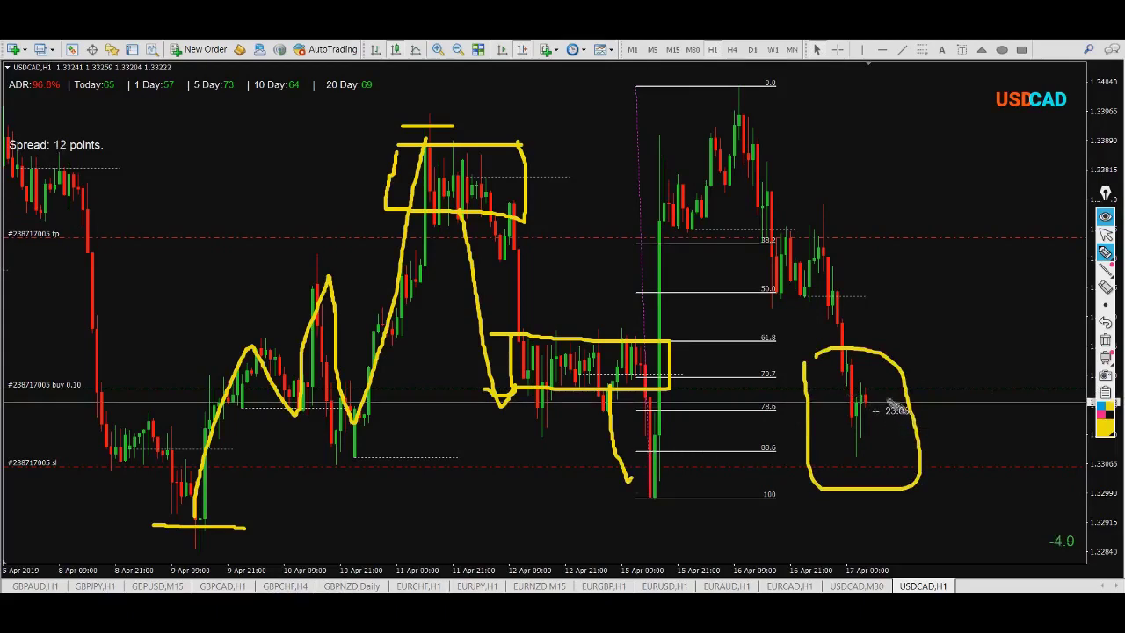
left_click_drag(923, 403, 950, 546)
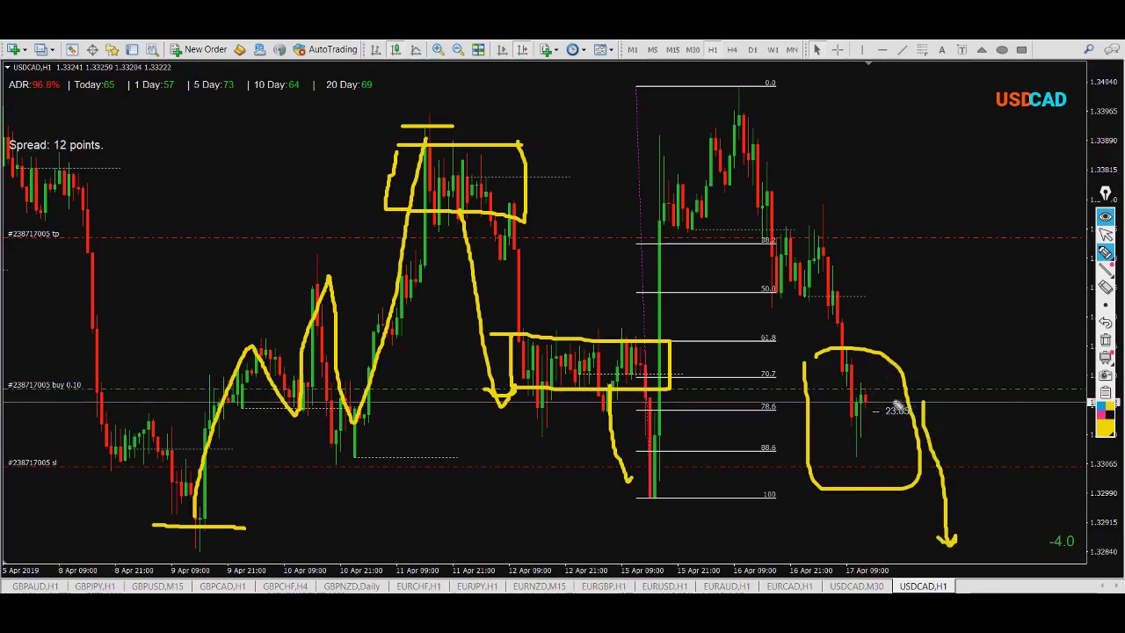
mouse_move(876, 400)
left_mouse_down()
mouse_move(897, 265)
mouse_move(900, 294)
mouse_move(886, 296)
left_mouse_up()
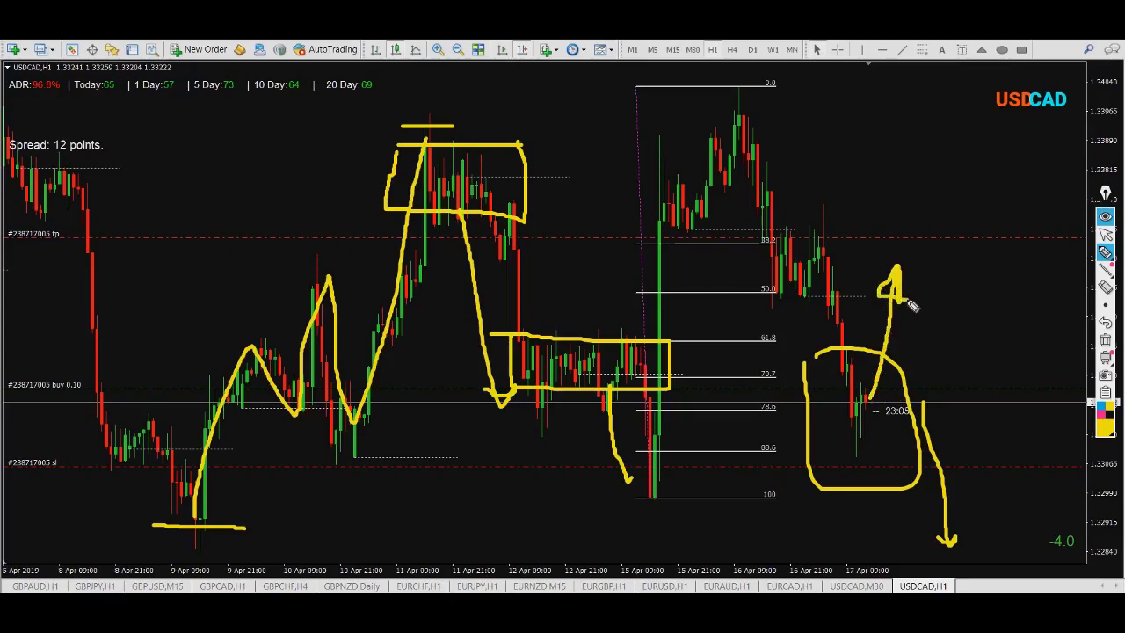
left_click(1105, 340)
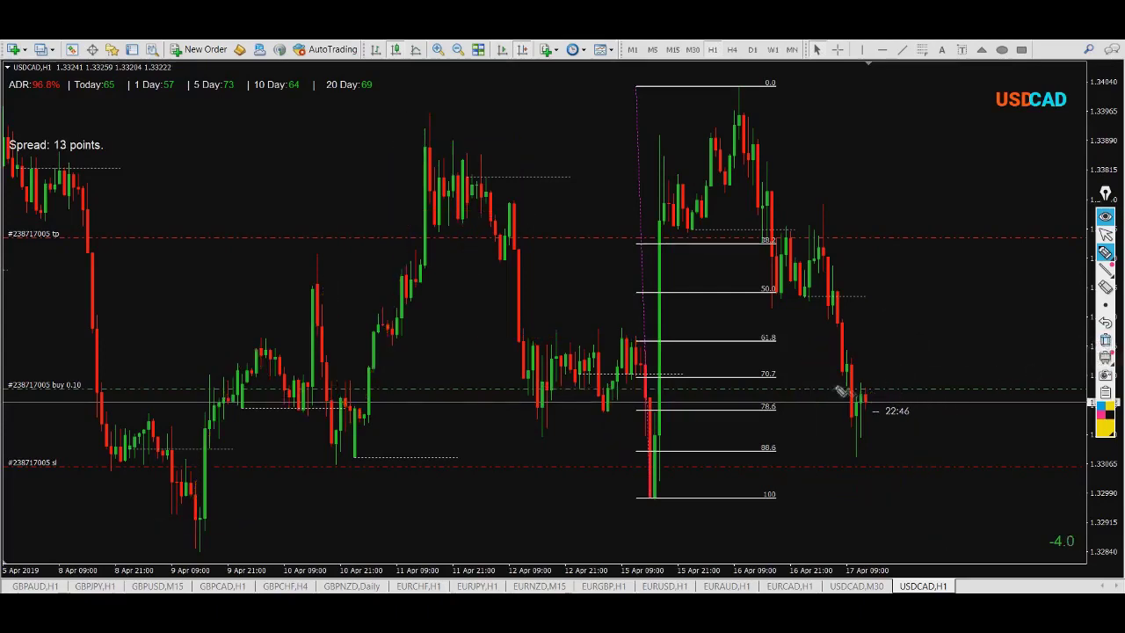
Step: Mark the buy entry and stop-loss levels, draw an arrow between them with a rebound sketched beside it, and clear the marks
left_click_drag(819, 388, 890, 387)
left_click_drag(833, 467, 891, 470)
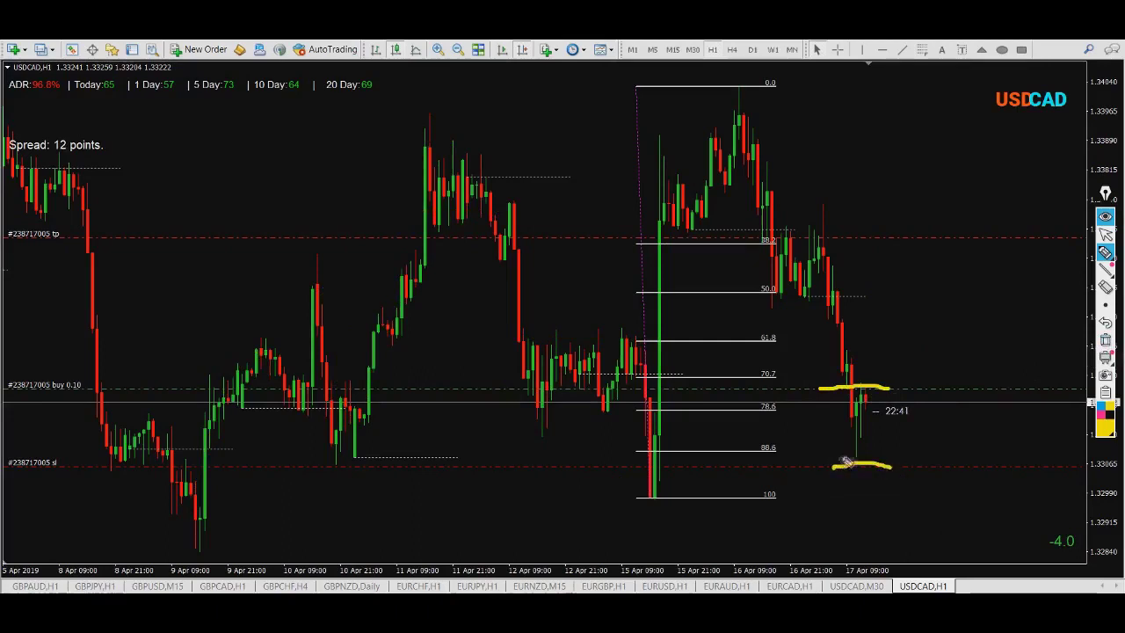
mouse_move(871, 395)
left_mouse_down()
mouse_move(895, 464)
mouse_move(884, 464)
mouse_move(886, 483)
left_mouse_up()
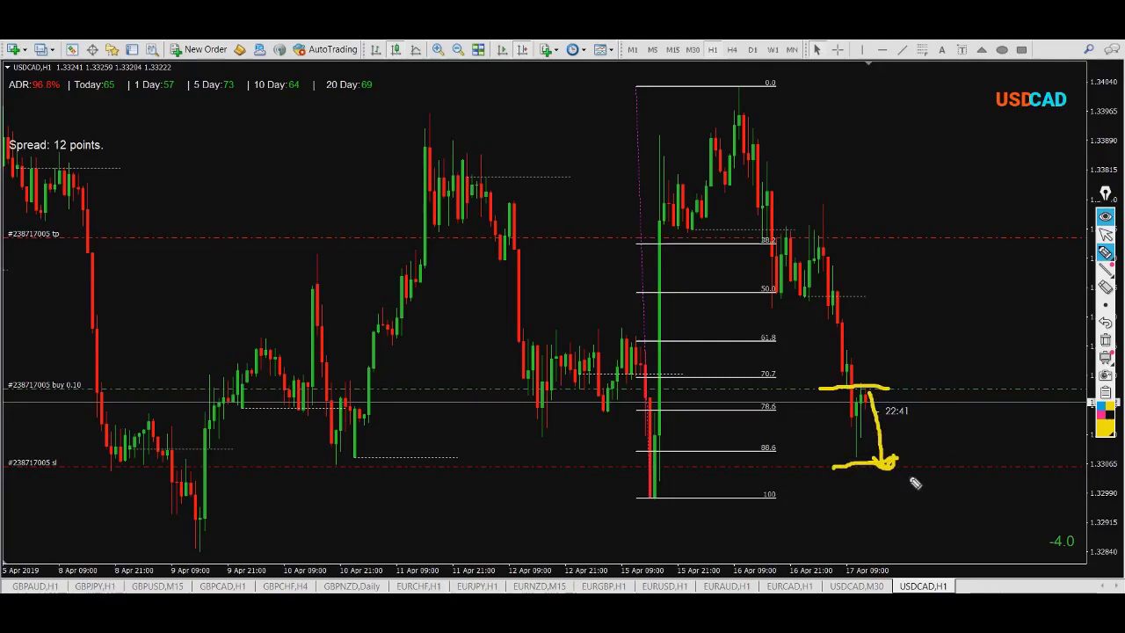
mouse_move(900, 464)
left_mouse_down()
mouse_move(913, 458)
mouse_move(925, 478)
mouse_move(939, 423)
left_mouse_up()
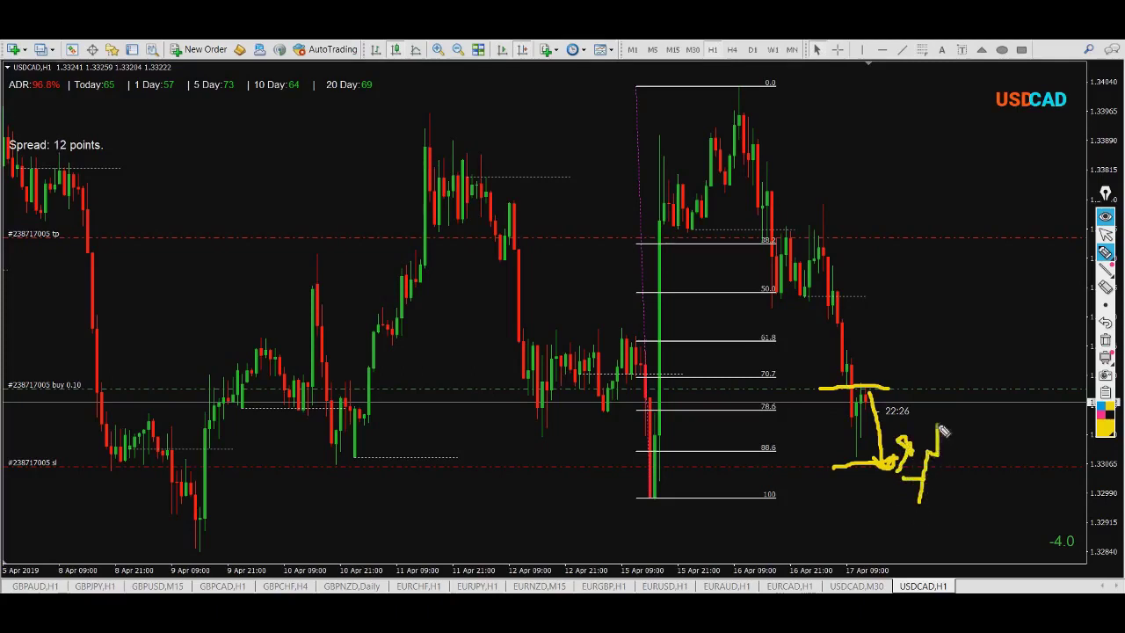
left_click(1105, 341)
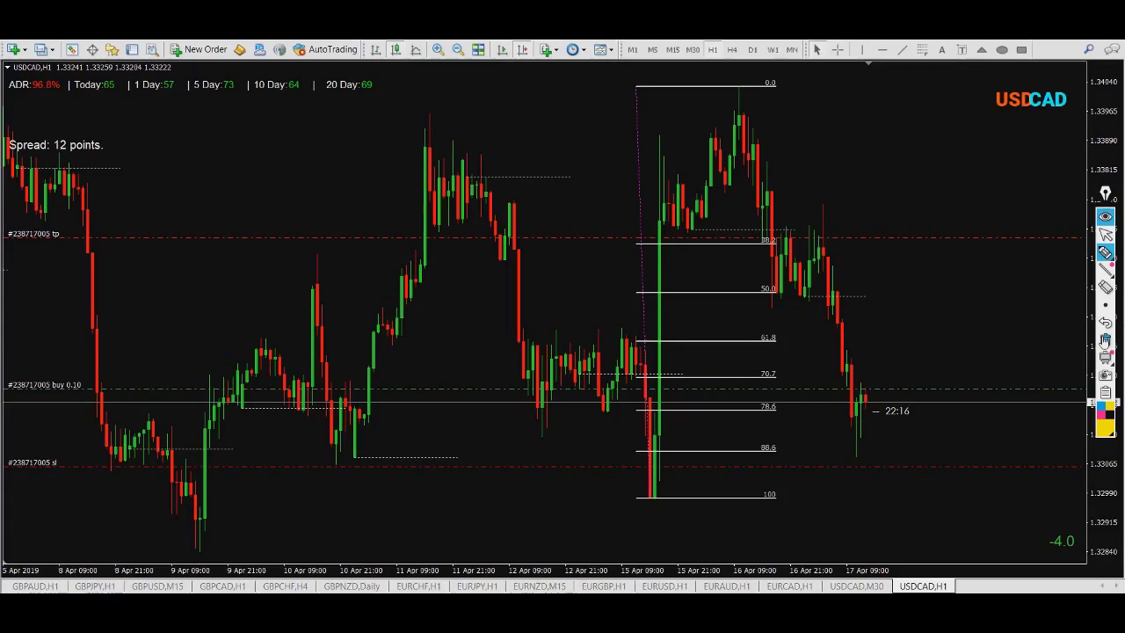
Step: Circle the latest candles, draw an arrow down to the 78.6 level and a long upward arrow from the candles, and erase everything
mouse_move(849, 385)
left_mouse_down()
mouse_move(904, 419)
mouse_move(831, 405)
mouse_move(828, 384)
left_mouse_up()
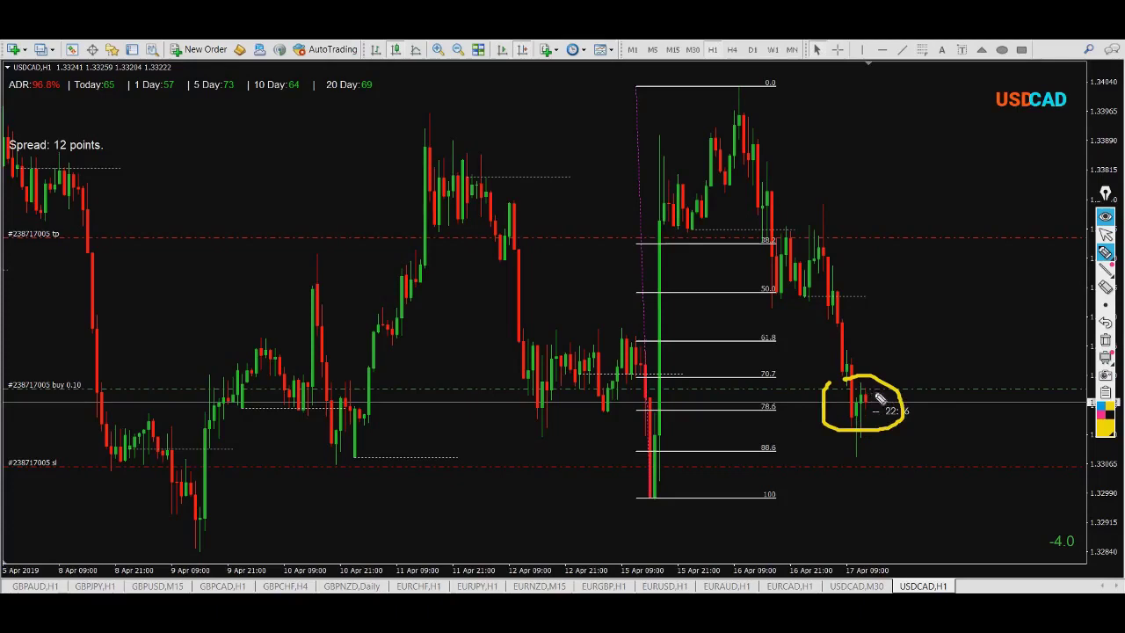
mouse_move(692, 151)
left_mouse_down()
mouse_move(793, 410)
mouse_move(770, 411)
left_mouse_up()
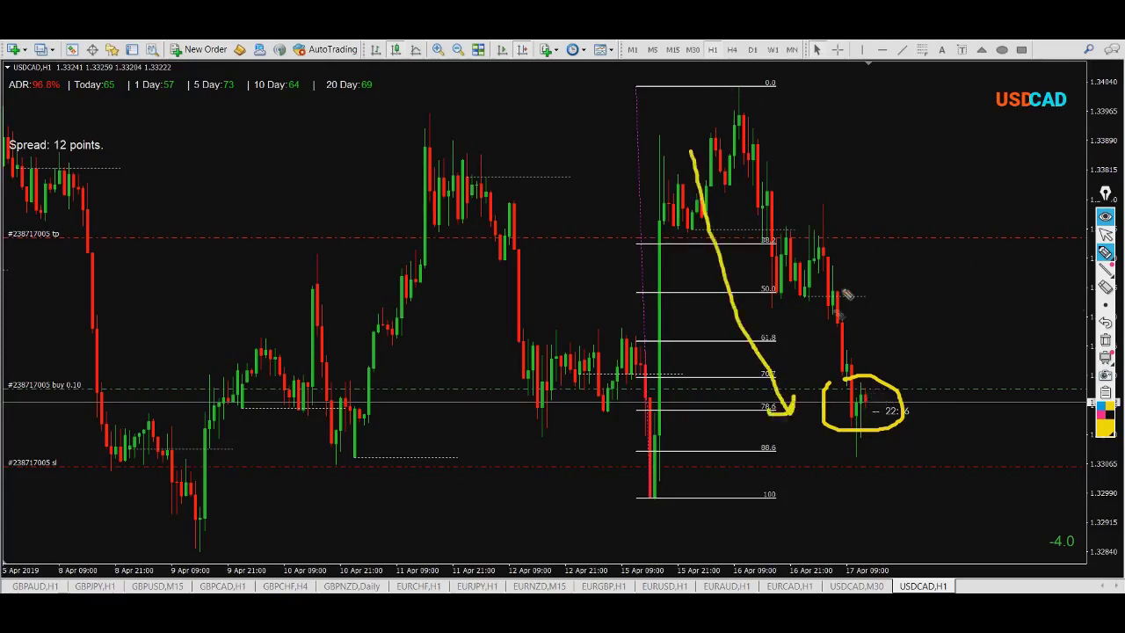
mouse_move(816, 355)
left_mouse_down()
mouse_move(942, 376)
mouse_move(765, 393)
mouse_move(831, 383)
left_mouse_up()
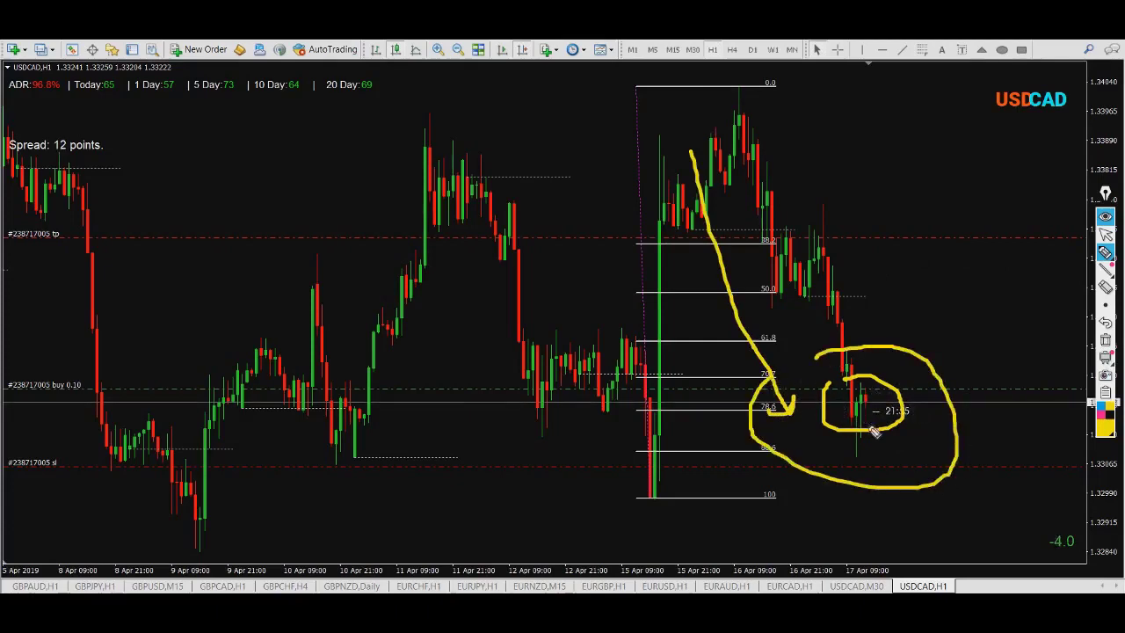
left_click_drag(870, 429, 930, 165)
left_click_drag(925, 212, 909, 218)
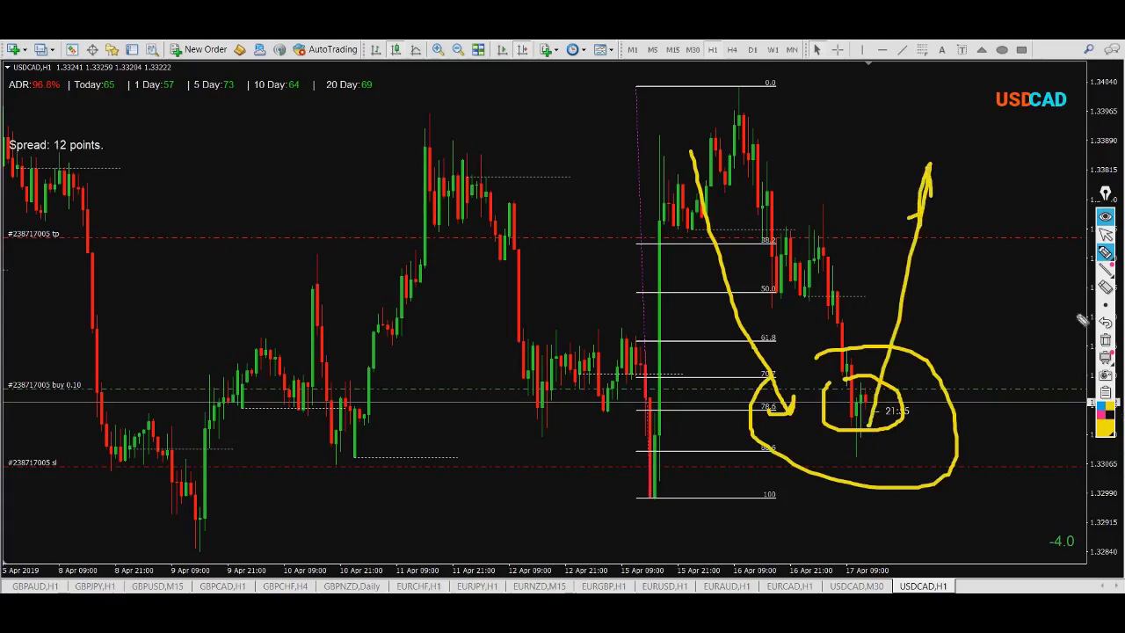
left_click(1105, 340)
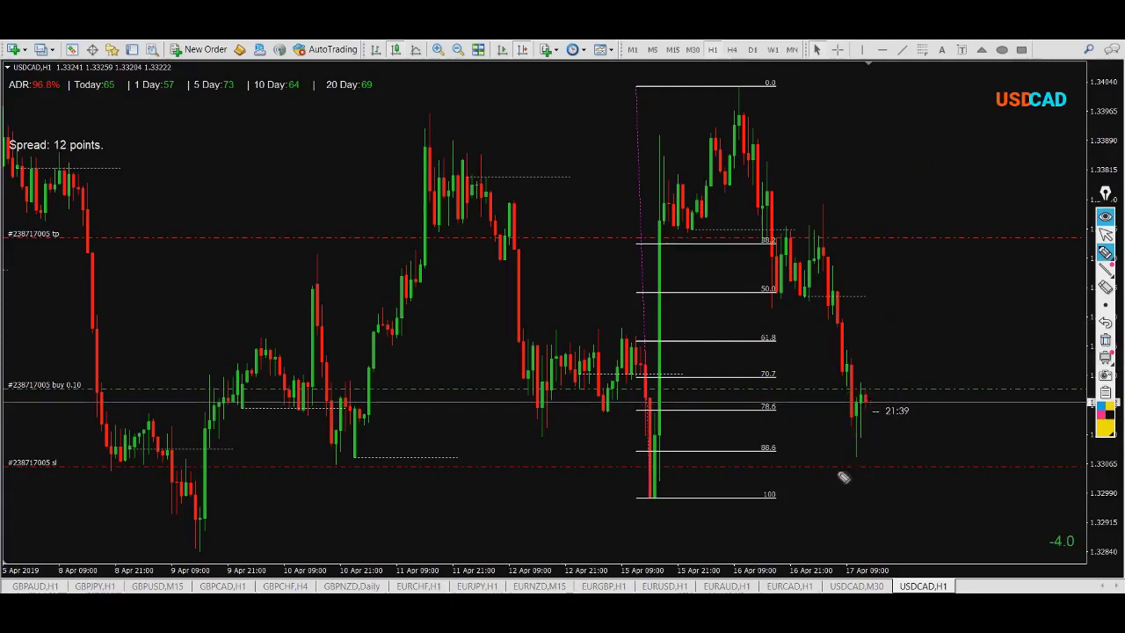
Step: Mark the 16 April swing high and the 17 April low with short yellow lines, and wipe the marks off the chart
left_click_drag(839, 469, 870, 469)
left_click(1106, 341)
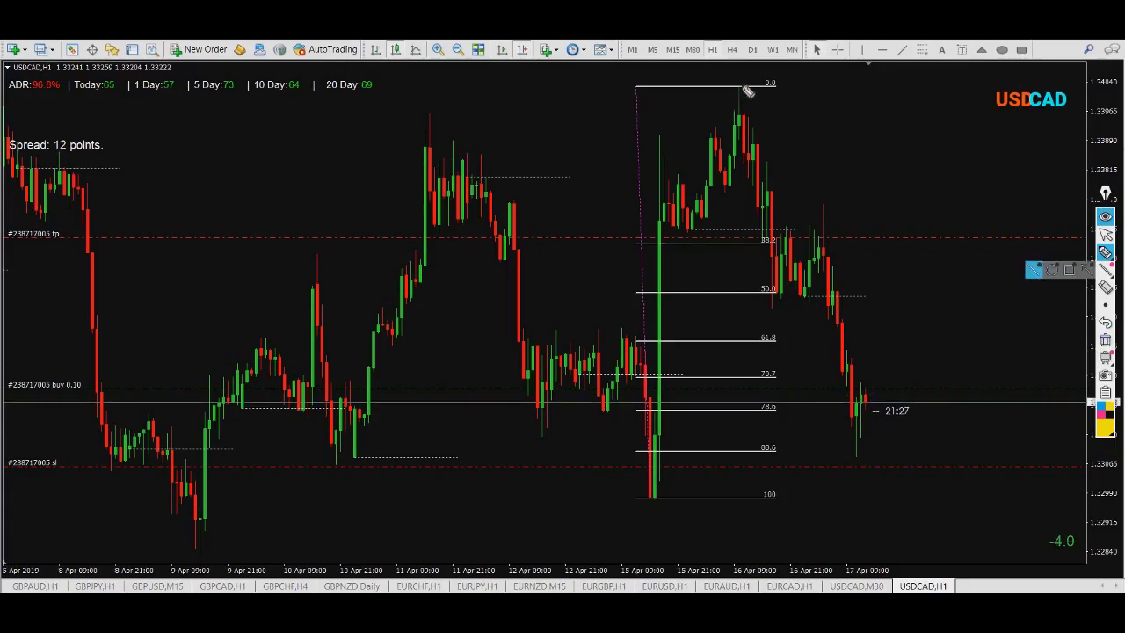
left_click_drag(747, 85, 726, 85)
left_click_drag(845, 458, 870, 458)
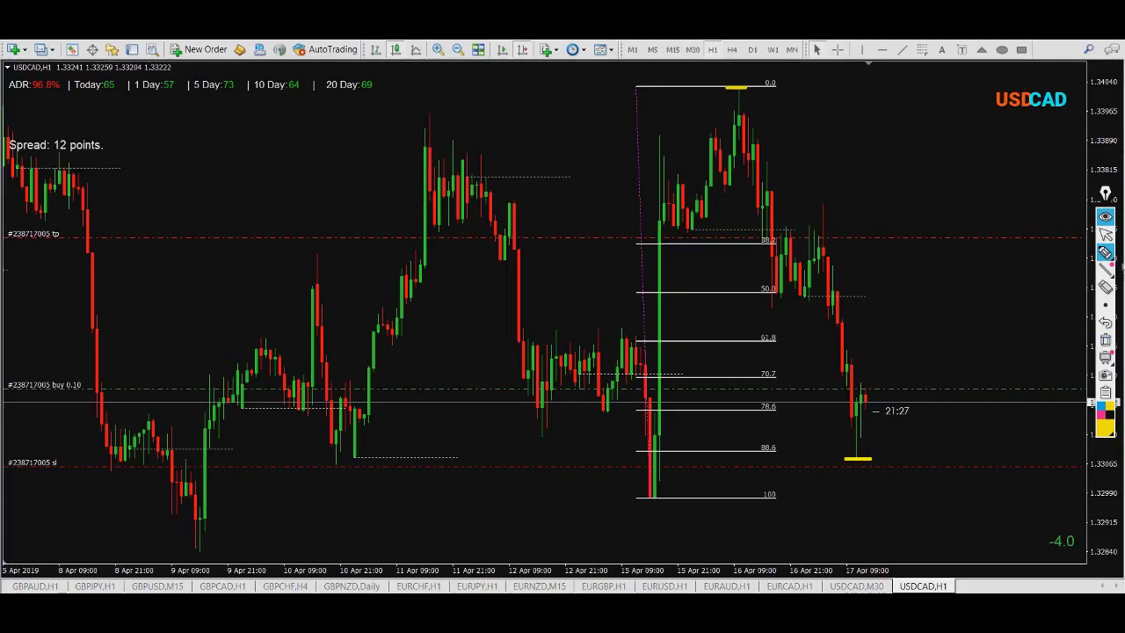
left_click(1105, 341)
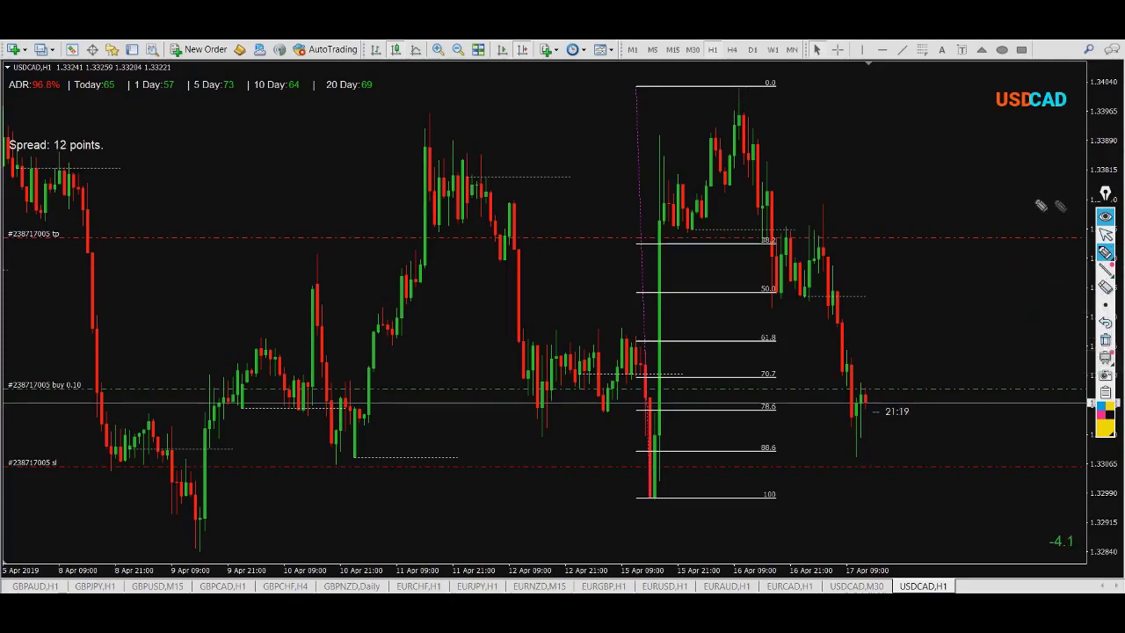
Step: Draw a second Fibonacci retracement from the 16 April swing high down to the 17 April low
left_click(1105, 233)
left_click(921, 50)
mouse_move(745, 92)
left_mouse_down()
mouse_move(752, 211)
mouse_move(780, 330)
mouse_move(771, 459)
left_mouse_up()
Step: Underline the 38.2 and 50.0 levels of the newer retracement with the yellow pen
left_click(1105, 254)
left_click_drag(860, 319, 909, 319)
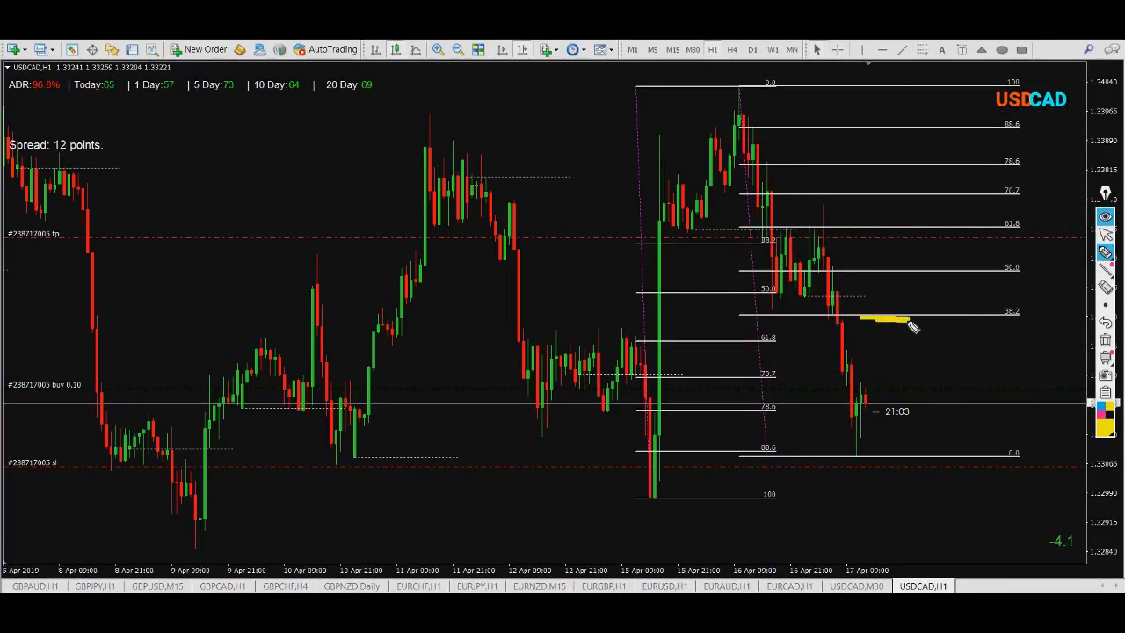
left_click_drag(866, 273, 893, 273)
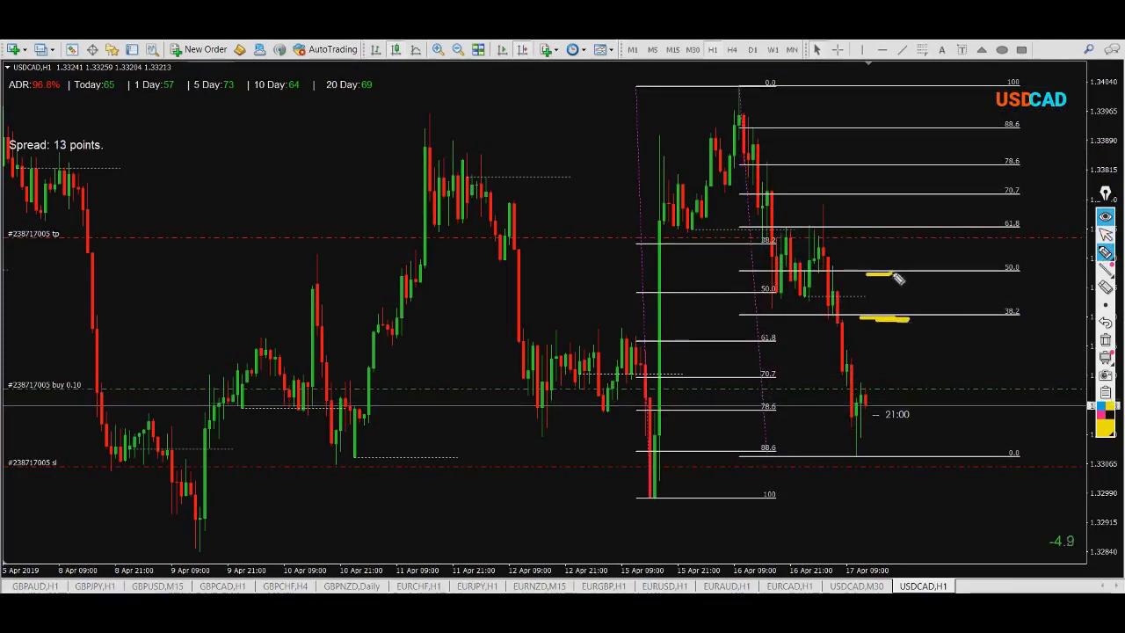
Step: Underline the newer retracement's 61.8 level, extend a yellow line from the 12 April consolidation top past the latest candles, and draw an upward arrow to it
left_click_drag(860, 226, 887, 227)
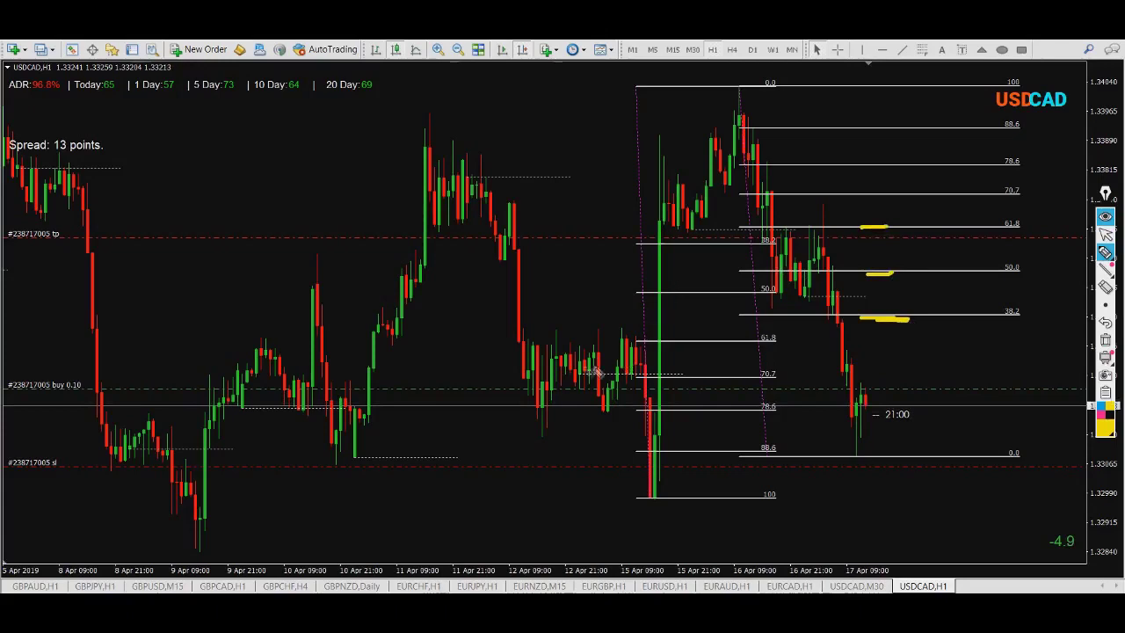
mouse_move(524, 342)
left_mouse_down()
mouse_move(666, 345)
mouse_move(515, 337)
mouse_move(921, 348)
left_mouse_up()
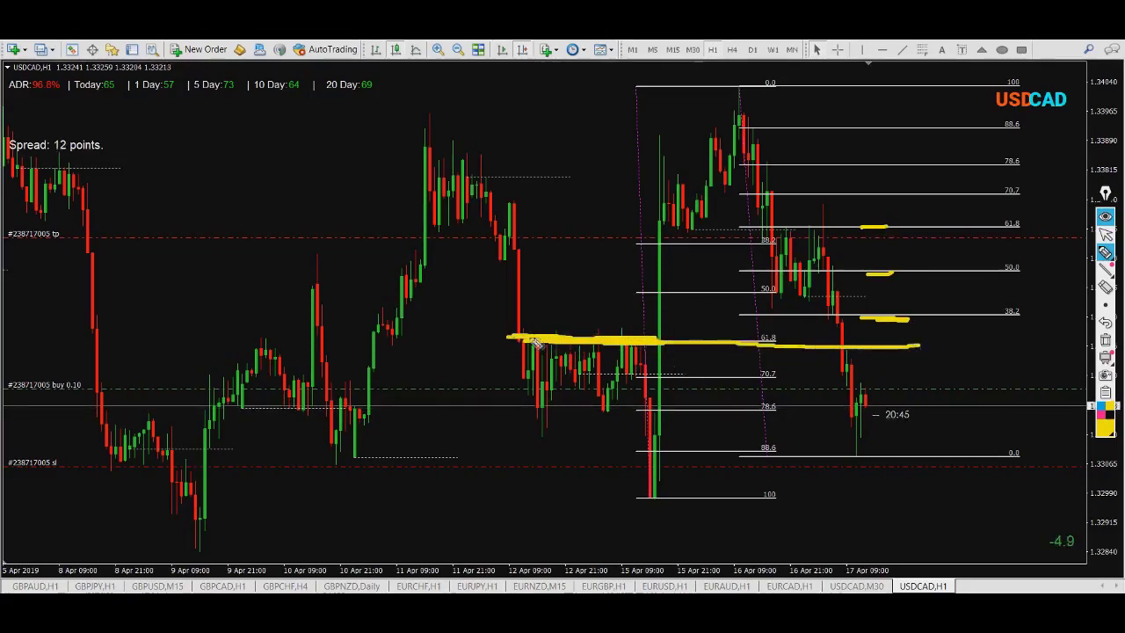
left_click_drag(878, 393, 885, 341)
Step: Mark the 16 April and 12–15 April consolidations with yellow zigzags beneath their upper boundaries, and wipe all marks off the chart
mouse_move(756, 238)
left_mouse_down()
mouse_move(849, 236)
mouse_move(766, 239)
mouse_move(802, 280)
mouse_move(822, 251)
left_mouse_up()
left_click_drag(535, 344, 636, 373)
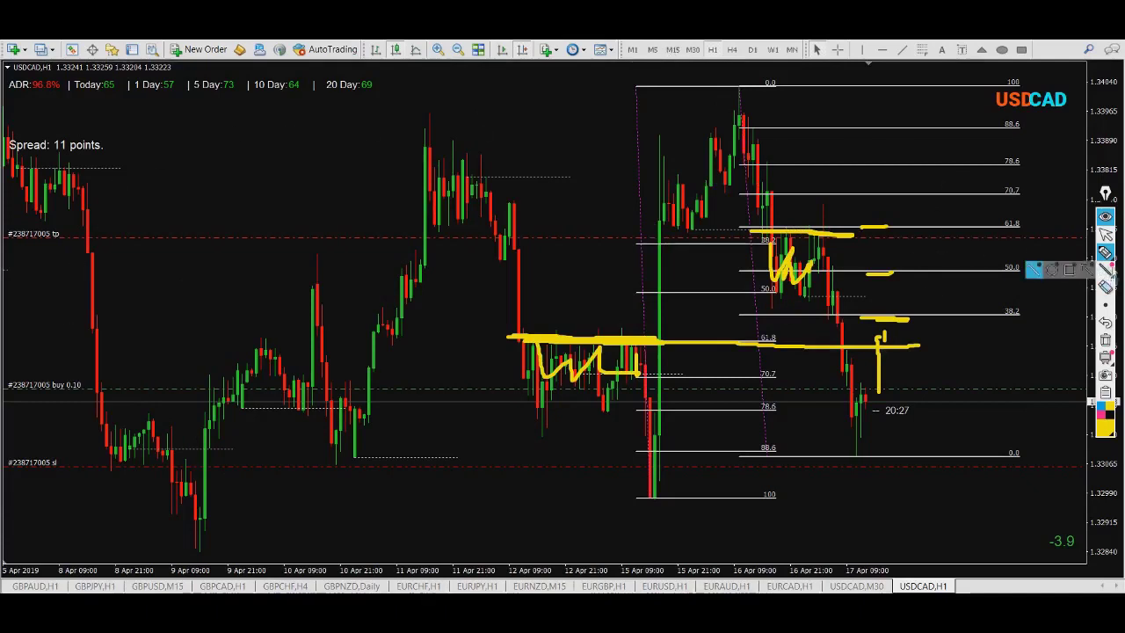
left_click(1106, 341)
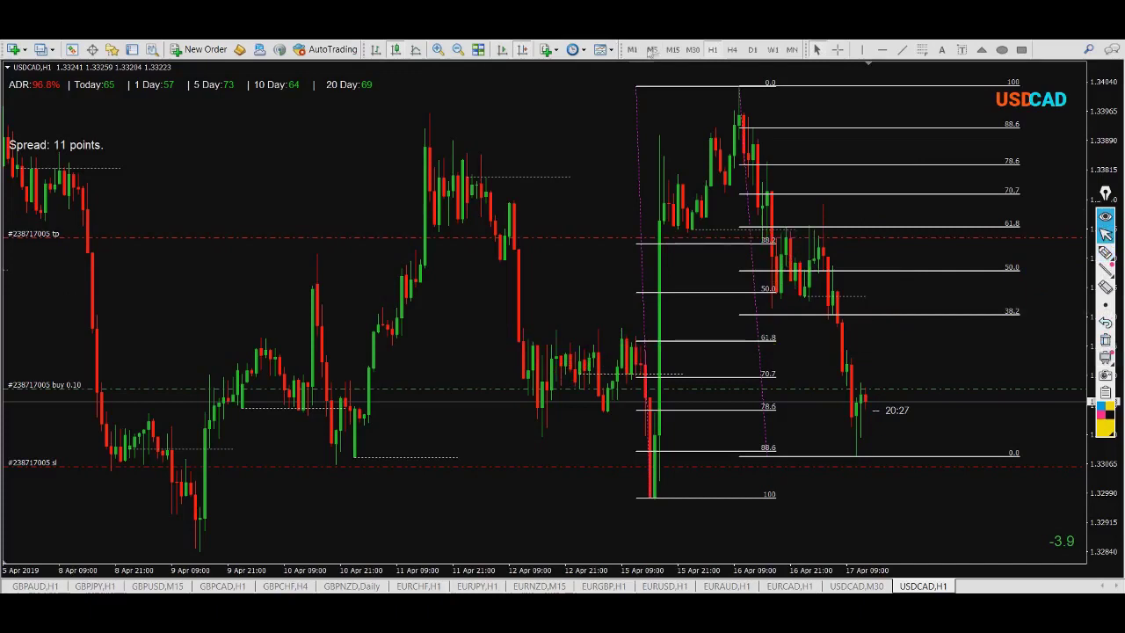
Step: Review the price structure on the M15 timeframe, and return the chart to H1 at the latest candles
left_click(671, 50)
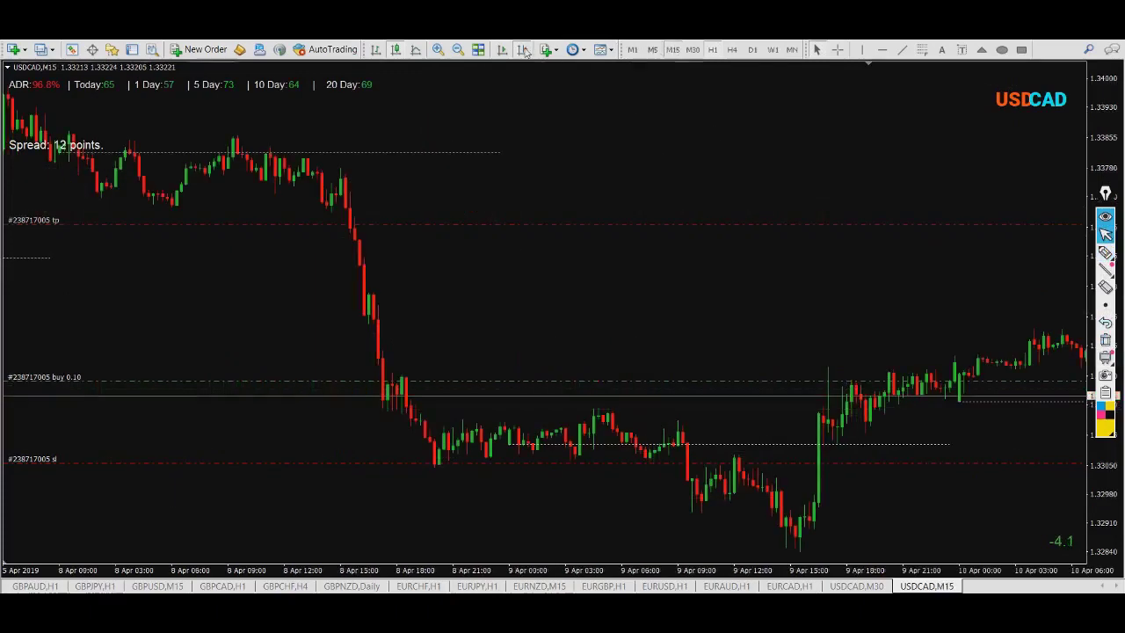
left_click(524, 51)
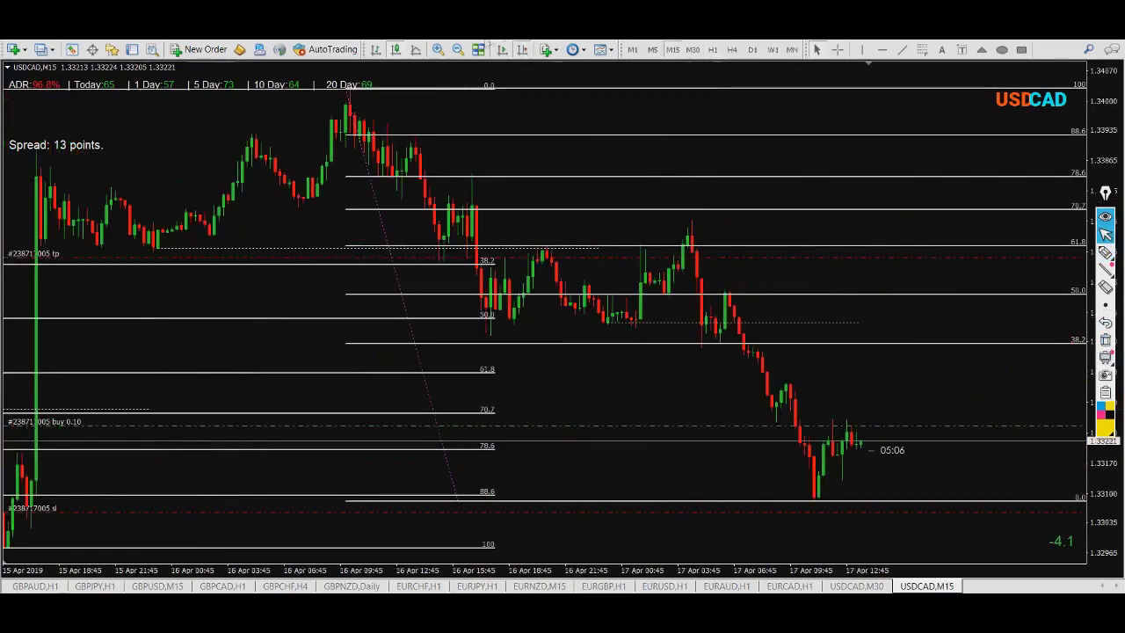
left_click(457, 50)
left_click(457, 50)
left_click(457, 50)
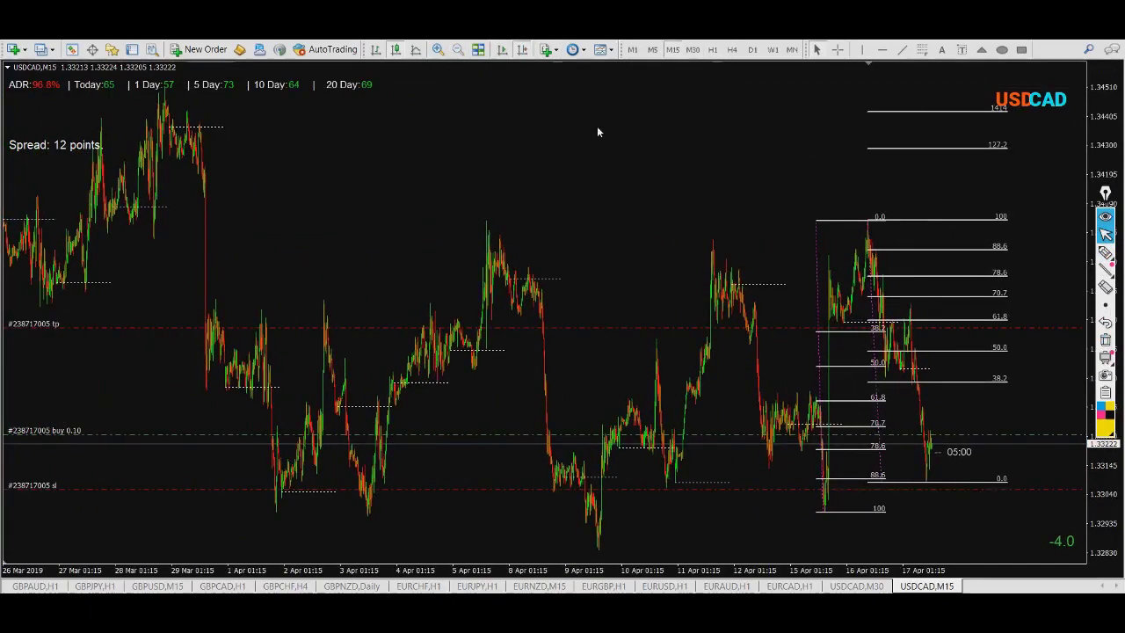
left_click(713, 50)
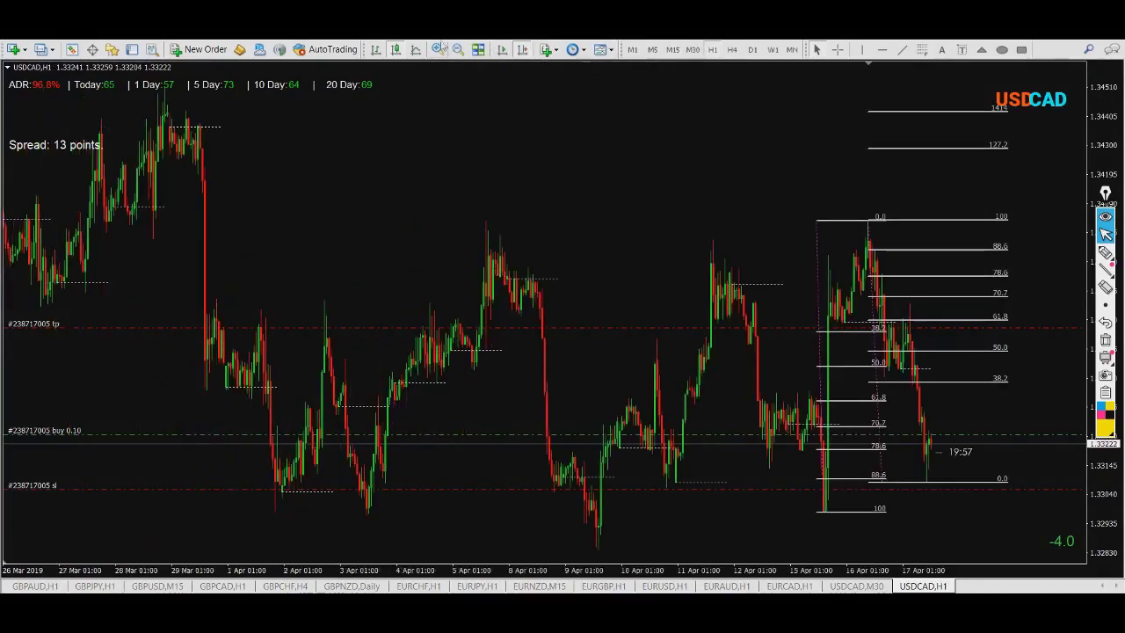
left_click(439, 49)
left_click(521, 50)
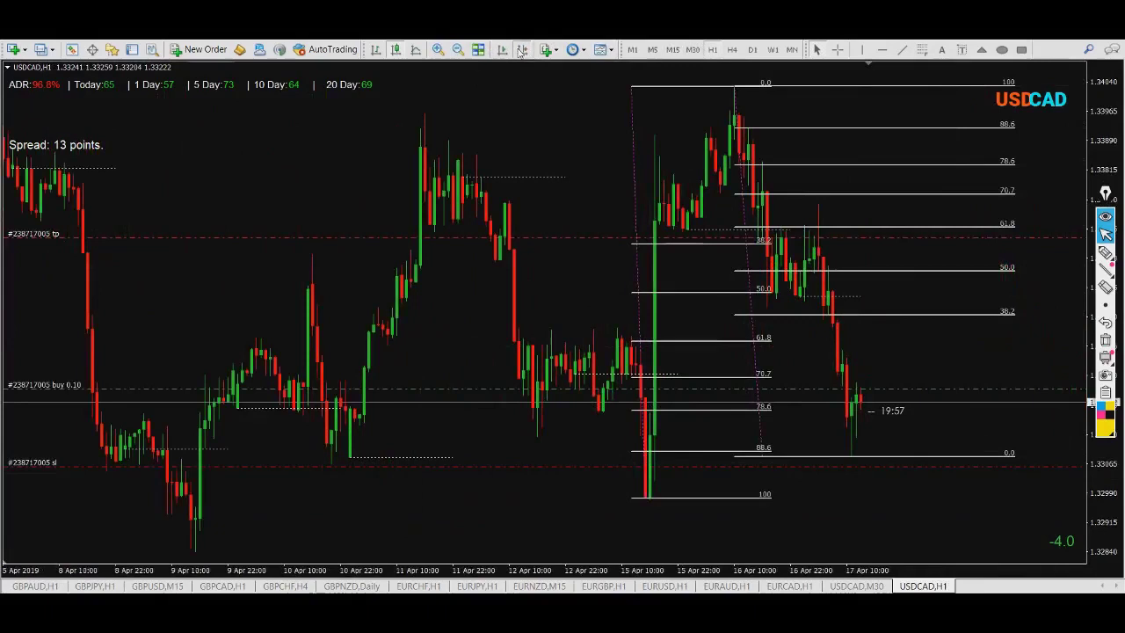
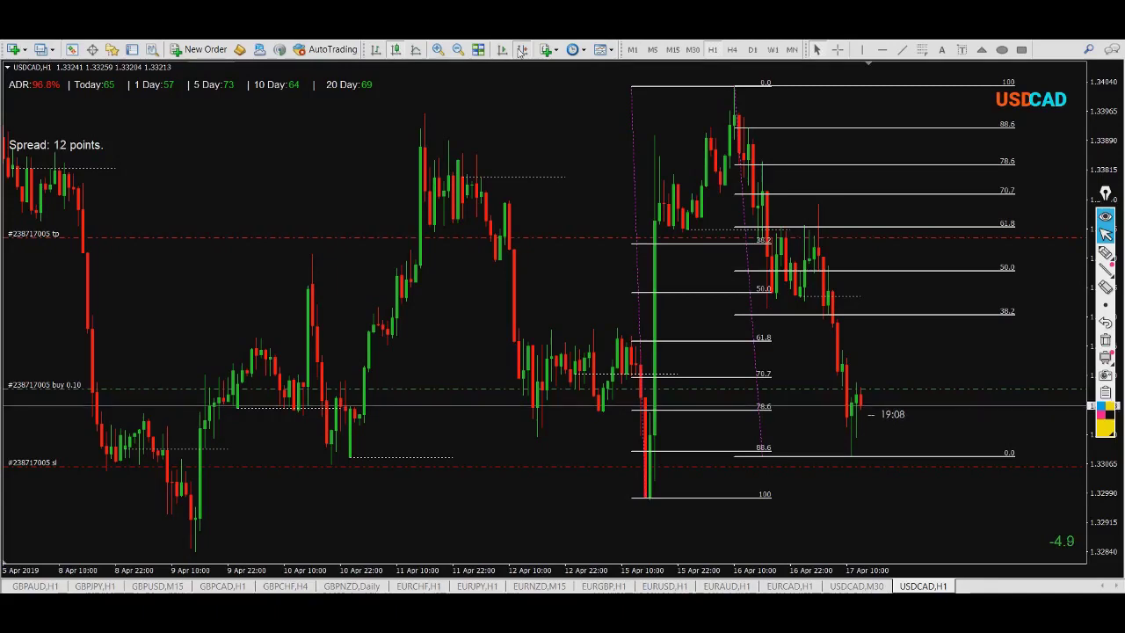
Step: Mark the 15 April low with yellow lines reaching toward 17 April, underline the latest candle bodies, and draw an arrow pointing to them
left_click(1105, 253)
left_click_drag(603, 497, 844, 474)
mouse_move(640, 510)
left_mouse_down()
mouse_move(727, 508)
mouse_move(567, 506)
mouse_move(742, 502)
left_mouse_up()
left_click_drag(832, 424, 883, 425)
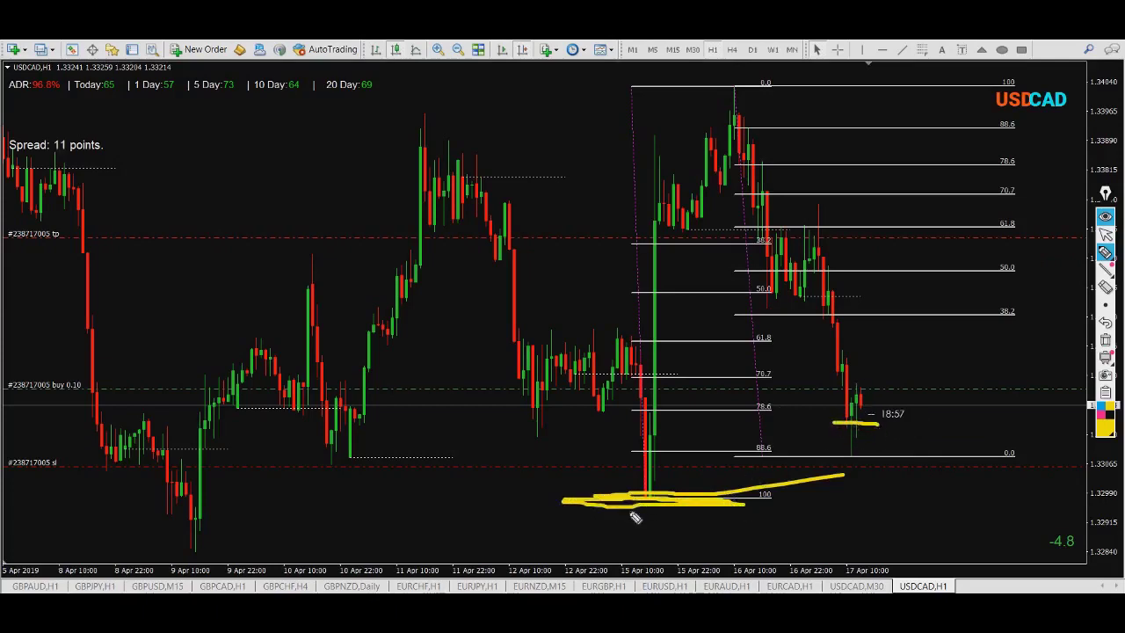
mouse_move(722, 357)
left_mouse_down()
mouse_move(822, 400)
mouse_move(815, 386)
mouse_move(828, 406)
mouse_move(806, 404)
left_mouse_up()
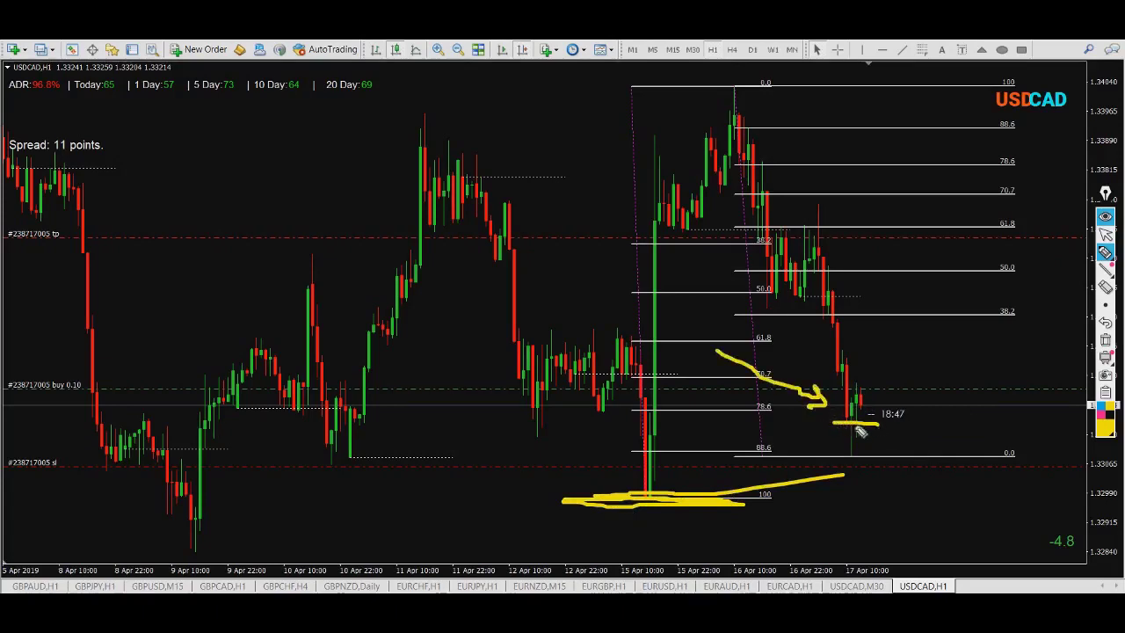
Step: Sketch example candles with bodies and wicks in the empty space above the 9–10 April prices, and wipe all marks off the chart
mouse_move(320, 157)
left_mouse_down()
mouse_move(327, 295)
mouse_move(339, 180)
left_mouse_up()
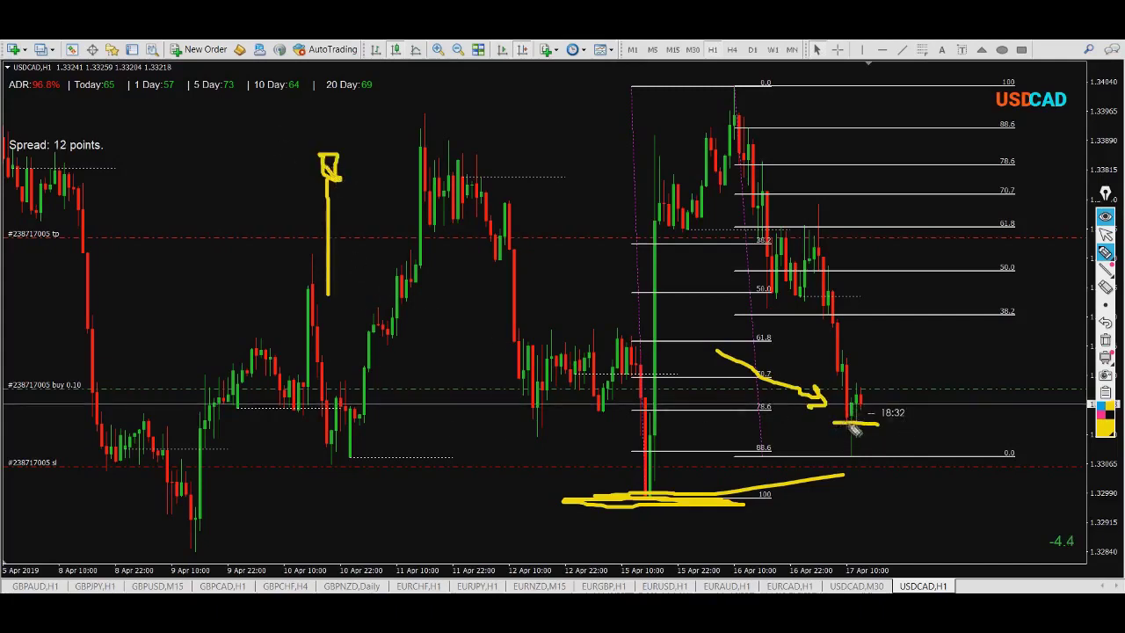
mouse_move(348, 134)
left_mouse_down()
mouse_move(362, 154)
mouse_move(346, 140)
mouse_move(348, 229)
left_mouse_up()
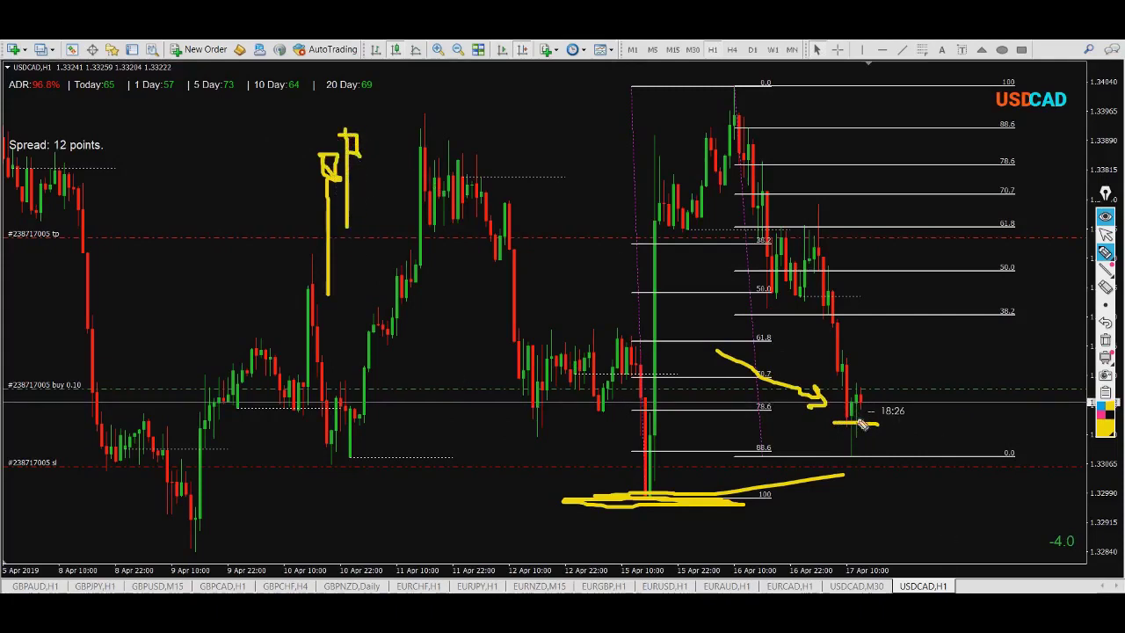
mouse_move(177, 152)
left_mouse_down()
mouse_move(192, 238)
mouse_move(177, 291)
mouse_move(180, 154)
mouse_move(299, 341)
left_mouse_up()
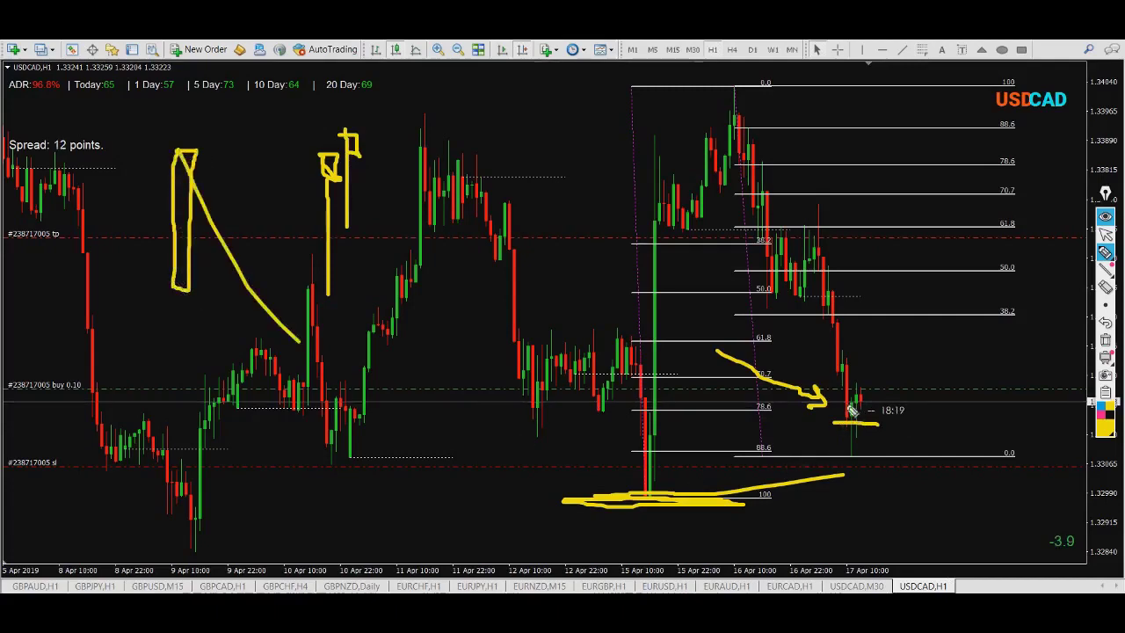
mouse_move(162, 292)
left_mouse_down()
mouse_move(190, 294)
mouse_move(181, 204)
mouse_move(206, 197)
left_mouse_up()
mouse_move(235, 150)
left_mouse_down()
mouse_move(225, 188)
mouse_move(252, 180)
mouse_move(235, 146)
left_mouse_up()
left_click_drag(239, 187, 219, 325)
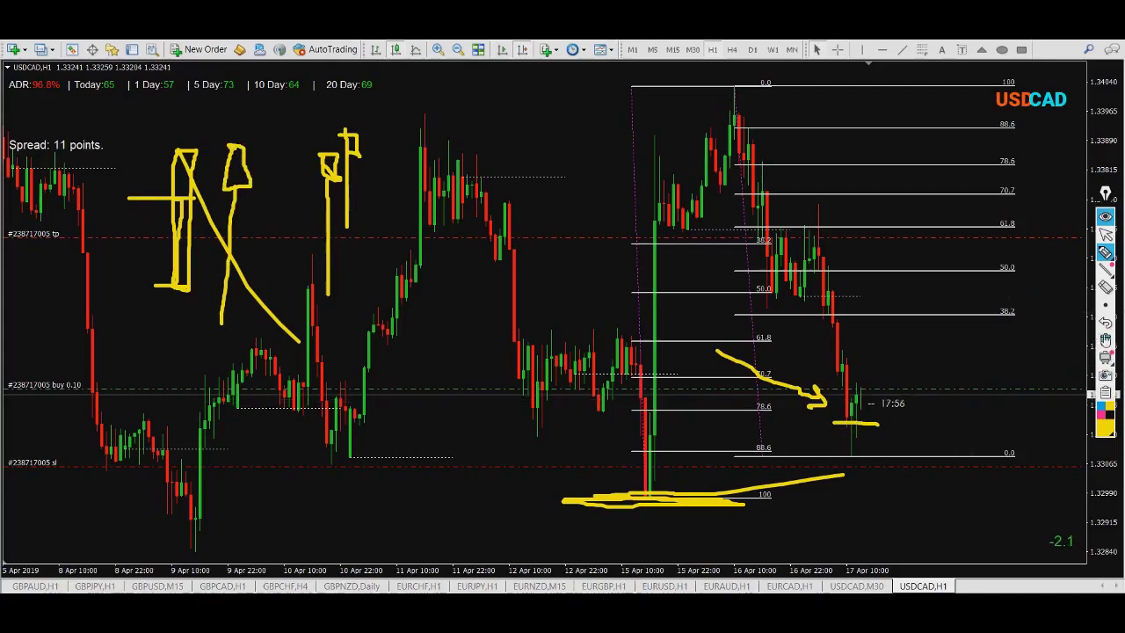
left_click(1106, 340)
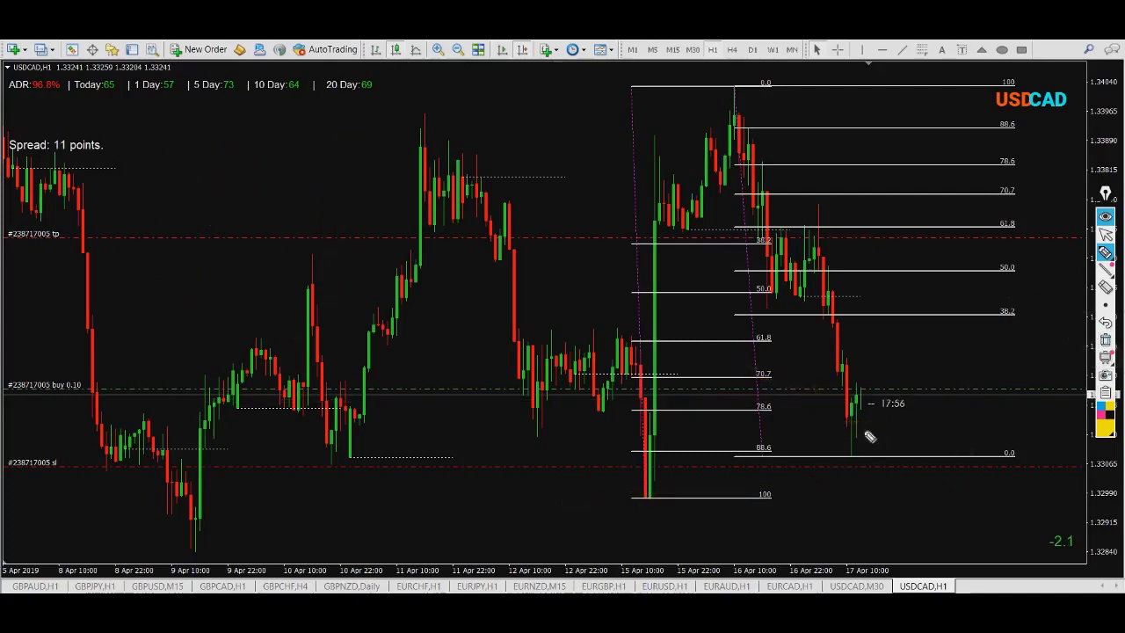
Step: Circle the 15 April low and the older retracement's 88.6 level, and draw an arrow down toward the latest candles
mouse_move(630, 475)
left_mouse_down()
mouse_move(633, 499)
mouse_move(640, 476)
left_mouse_up()
mouse_move(701, 385)
left_mouse_down()
mouse_move(816, 423)
mouse_move(803, 430)
left_mouse_up()
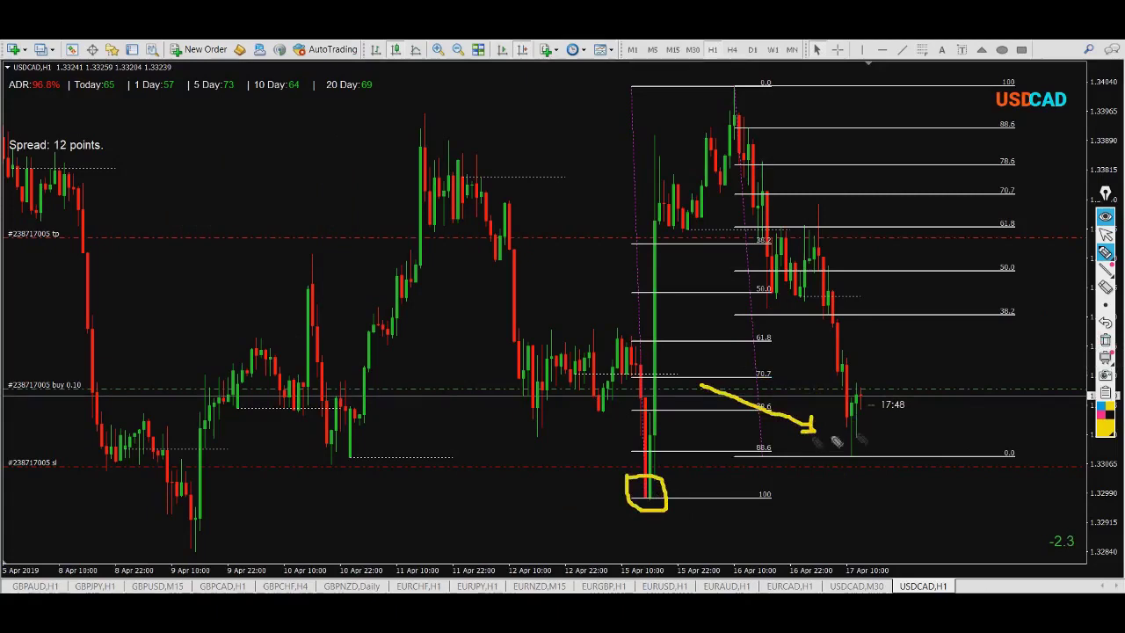
mouse_move(753, 441)
left_mouse_down()
mouse_move(770, 479)
mouse_move(754, 439)
left_mouse_up()
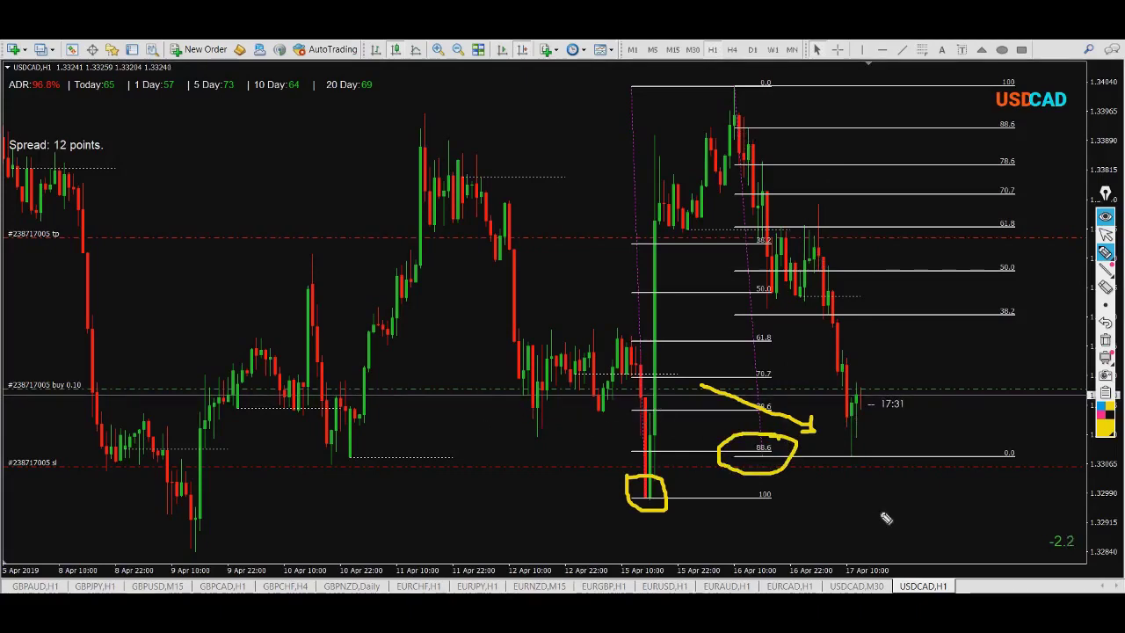
Step: Outline the 12–15 April consolidation with yellow lines along its upper and lower boundaries, and trace the 15 April drop through it
left_click_drag(479, 340, 681, 347)
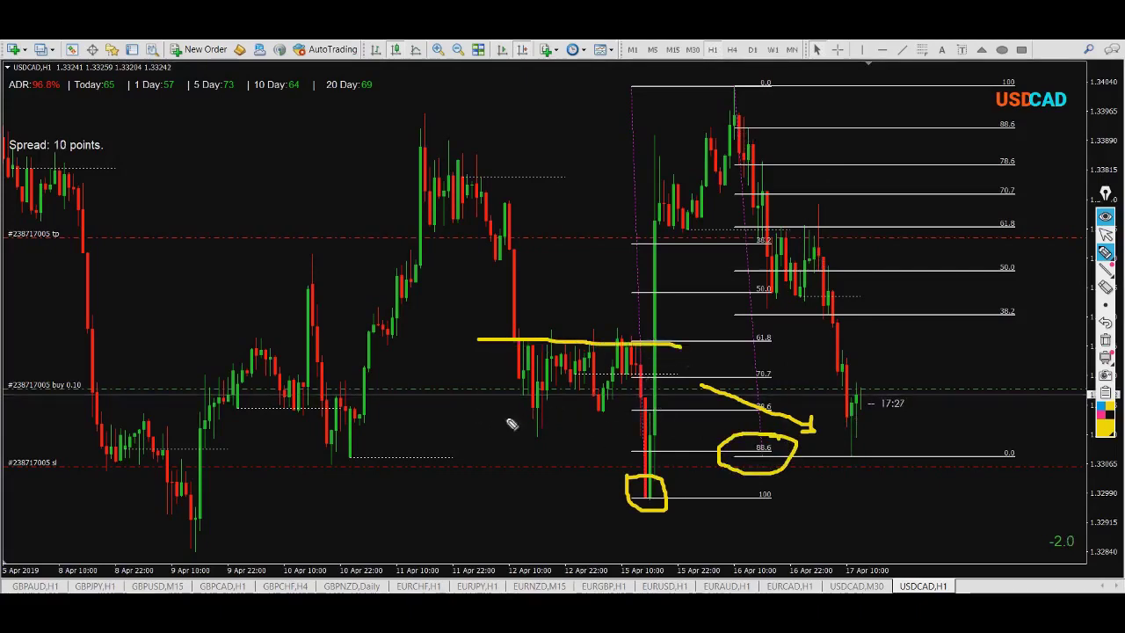
left_click_drag(506, 407, 690, 411)
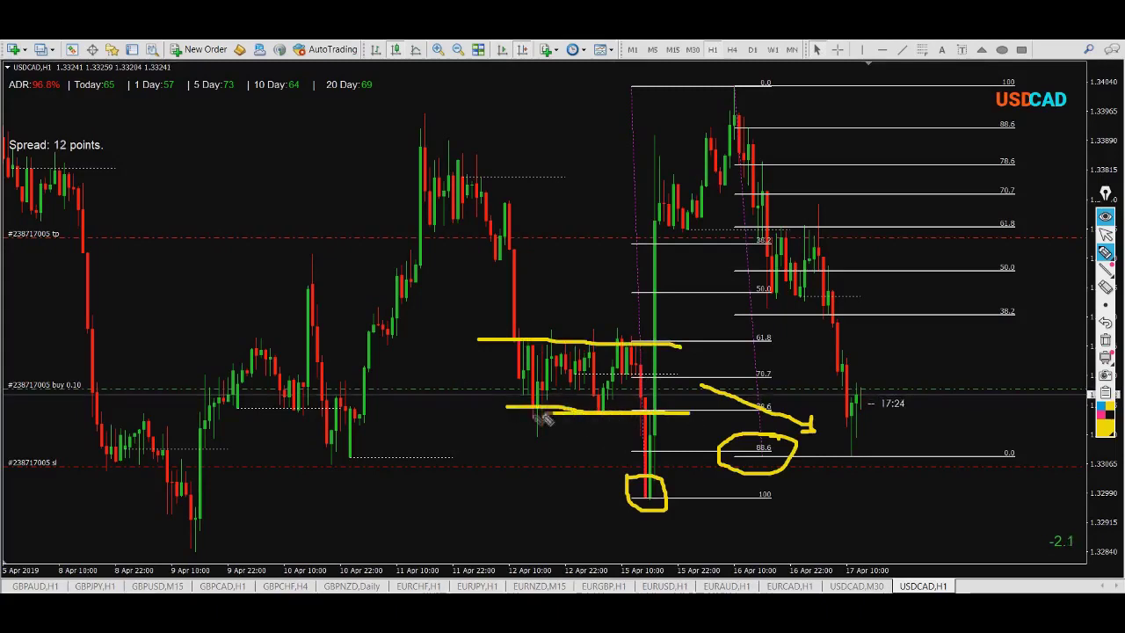
left_click_drag(545, 413, 472, 411)
mouse_move(654, 411)
left_mouse_down()
mouse_move(640, 344)
mouse_move(650, 415)
left_mouse_up()
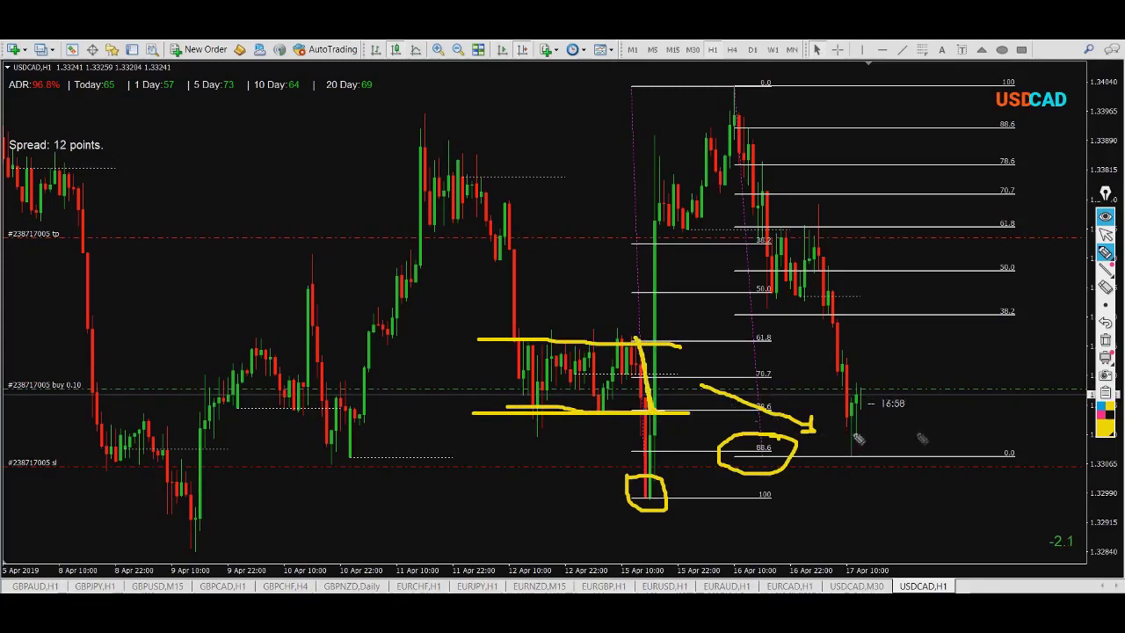
Step: Extend the consolidation's lower boundary across the latest candles, circle those candles, and wipe all marks off the chart
left_click_drag(683, 417, 937, 401)
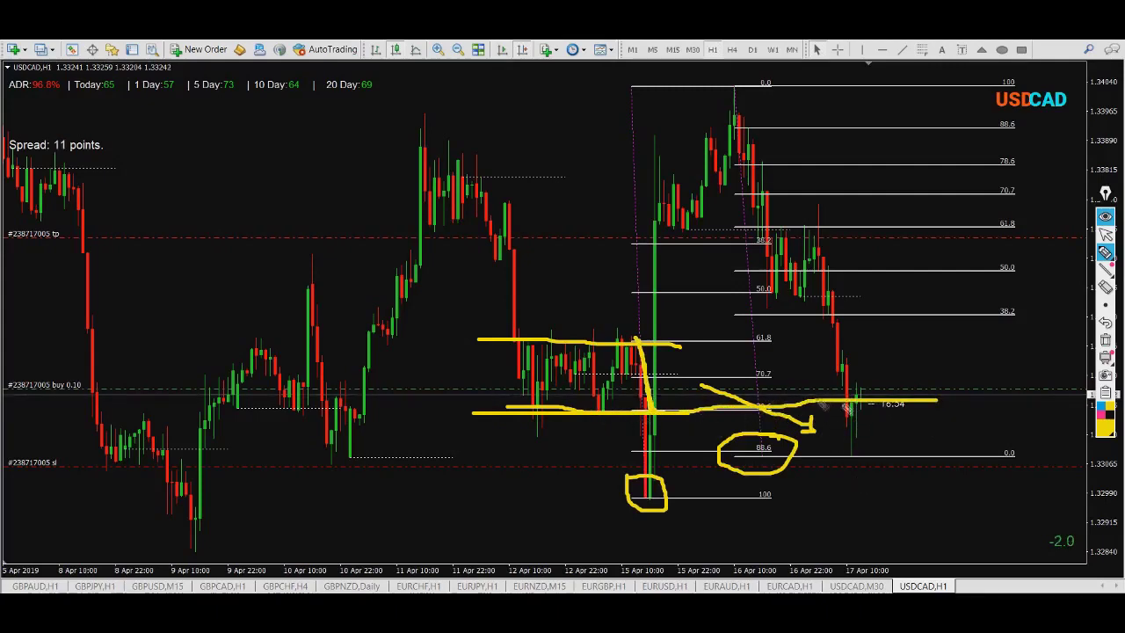
mouse_move(865, 370)
left_mouse_down()
mouse_move(821, 403)
mouse_move(889, 406)
mouse_move(861, 376)
left_mouse_up()
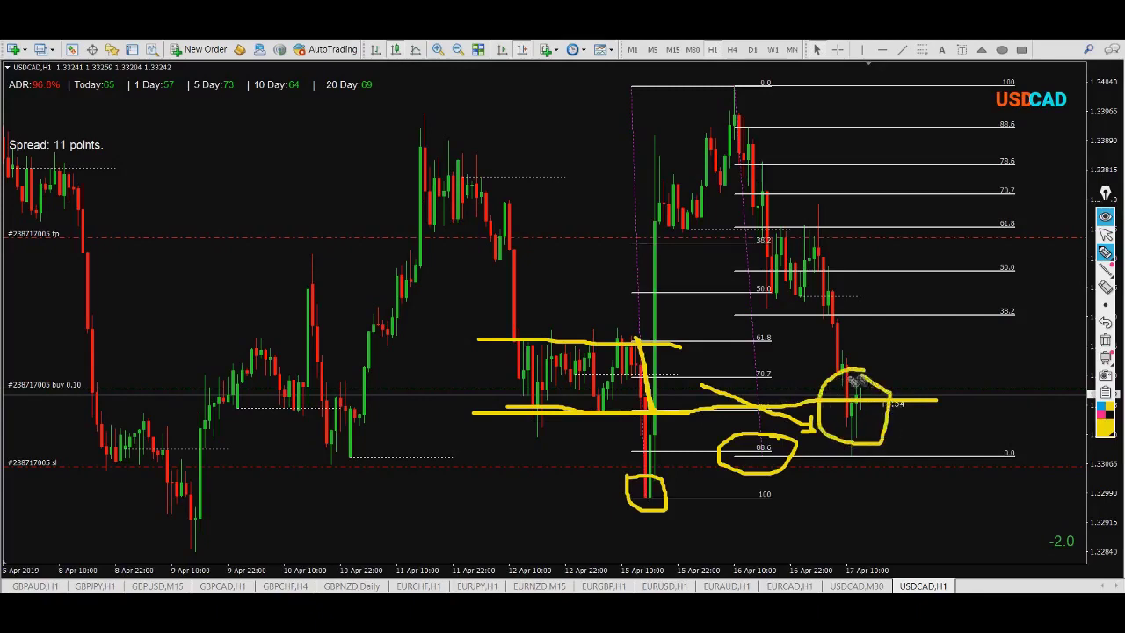
left_click(1105, 341)
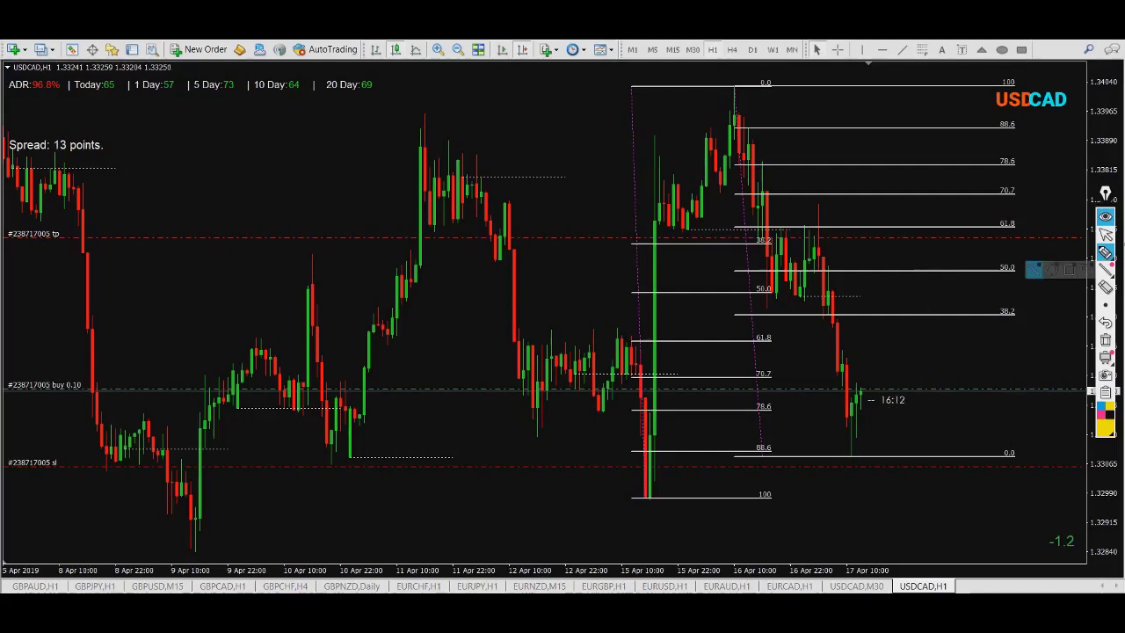
left_click(1106, 235)
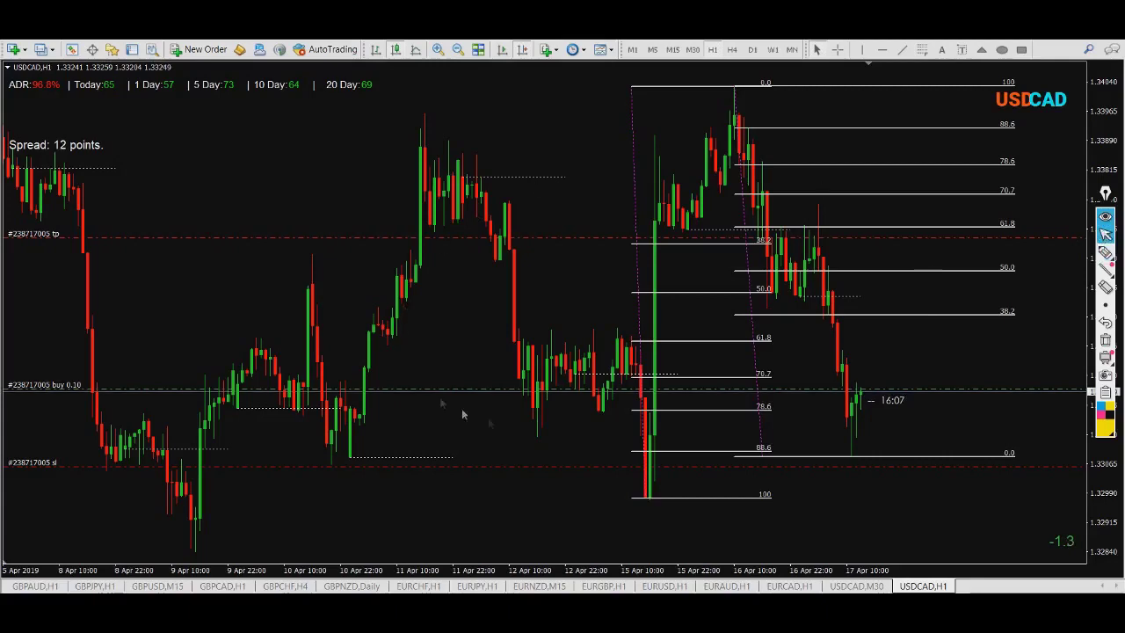
Step: On the USDCAD M30 chart, draw a yellow arrow from the 11 April high down to the 15 April low and underline that low
left_click(857, 585)
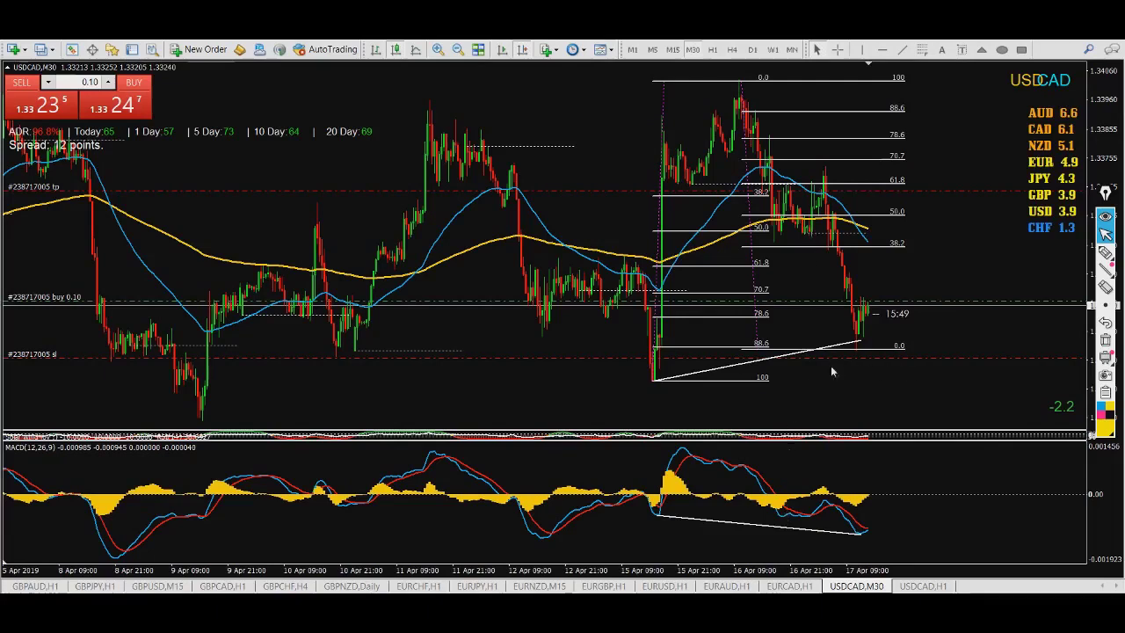
left_click(1106, 253)
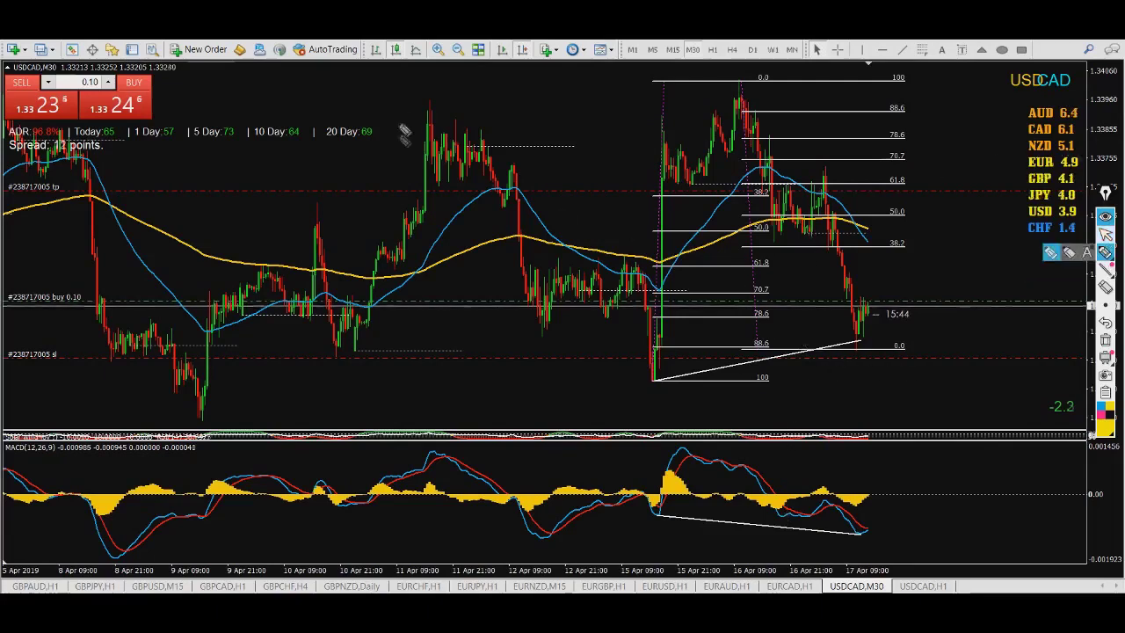
mouse_move(397, 106)
left_mouse_down()
mouse_move(466, 106)
mouse_move(490, 214)
mouse_move(642, 380)
mouse_move(579, 374)
left_mouse_up()
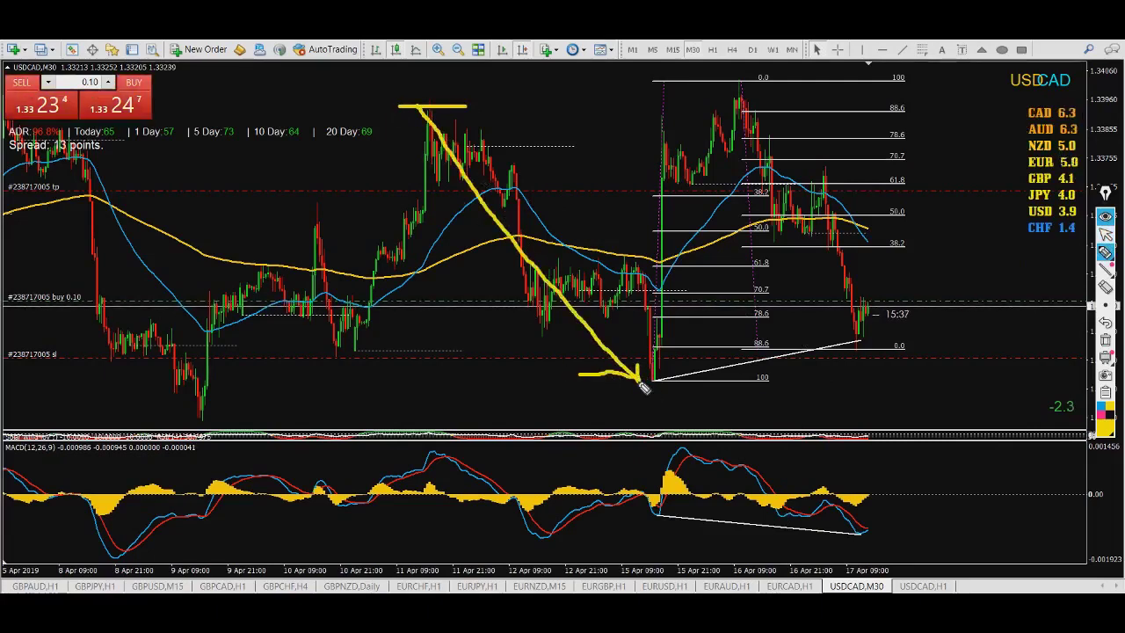
mouse_move(648, 385)
left_mouse_down()
mouse_move(638, 367)
mouse_move(638, 382)
mouse_move(659, 378)
left_mouse_up()
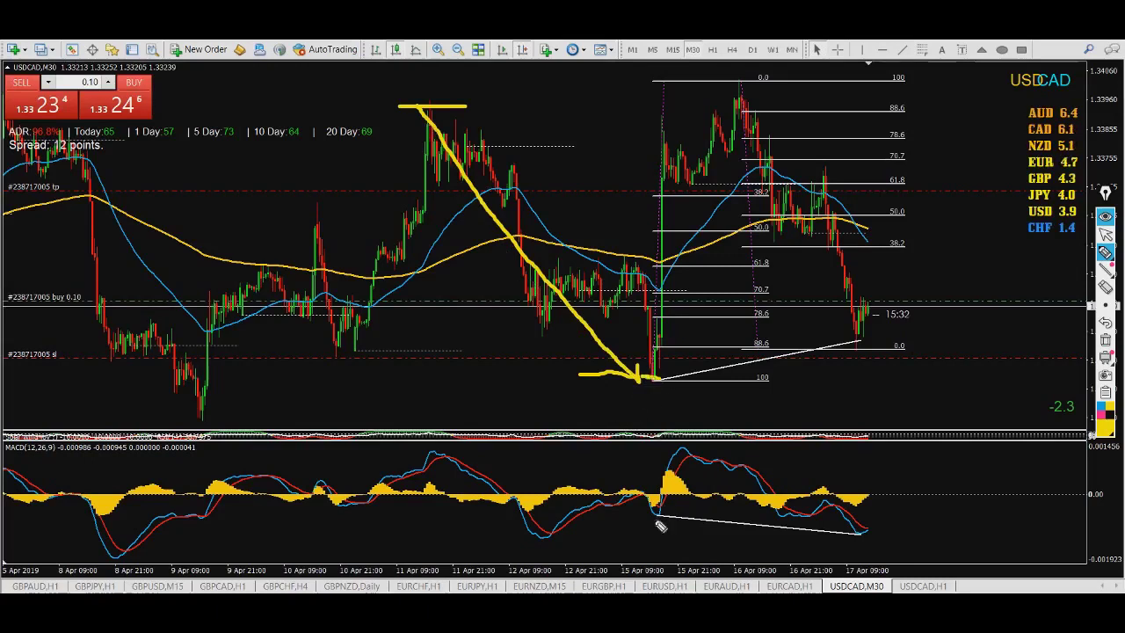
Step: Trace the 16–17 April decline and the divergence between the 15 and 17 April lows on price and MACD with yellow arrows
left_click_drag(665, 517, 655, 519)
mouse_move(737, 78)
left_mouse_down()
mouse_move(795, 200)
mouse_move(840, 342)
left_mouse_up()
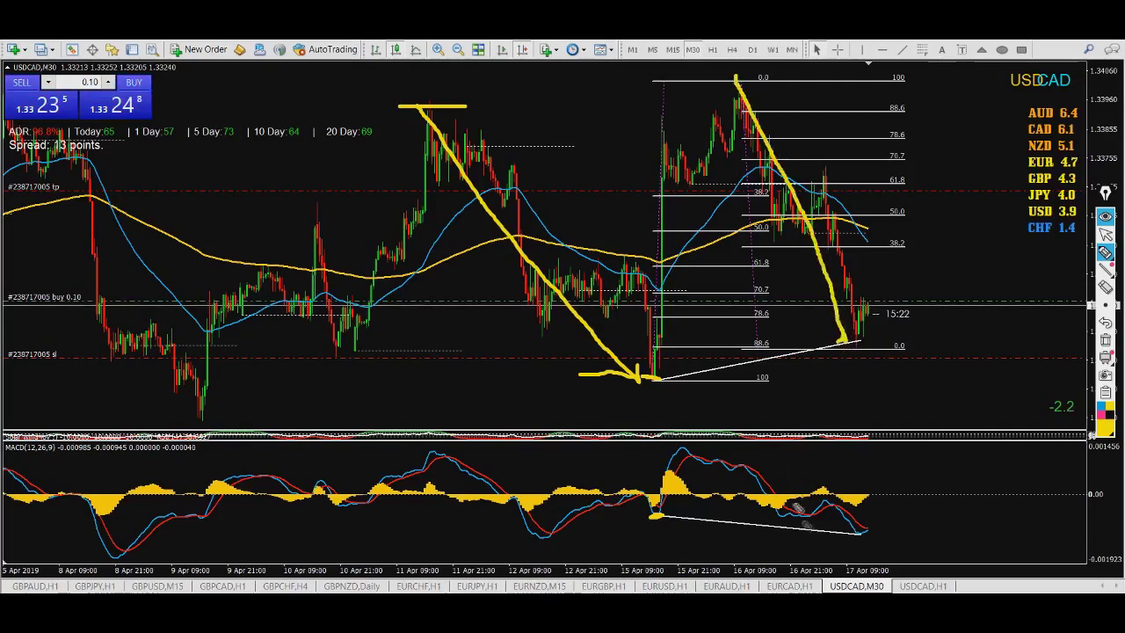
mouse_move(658, 519)
left_mouse_down()
mouse_move(828, 538)
mouse_move(865, 531)
mouse_move(850, 527)
mouse_move(840, 547)
left_mouse_up()
mouse_move(648, 385)
left_mouse_down()
mouse_move(846, 356)
mouse_move(842, 346)
left_mouse_up()
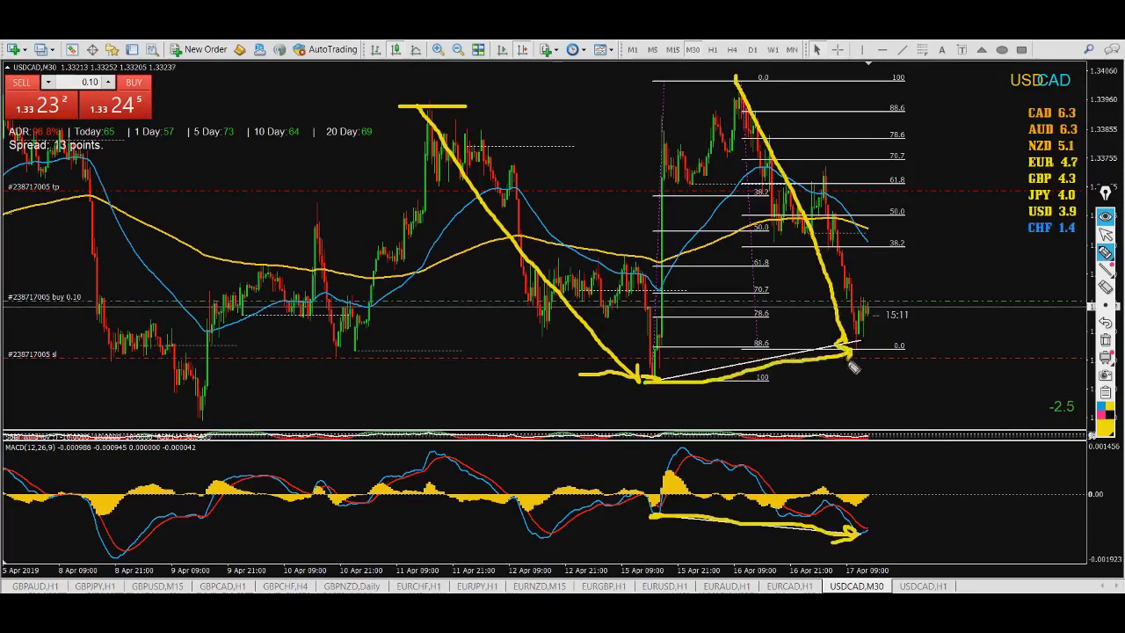